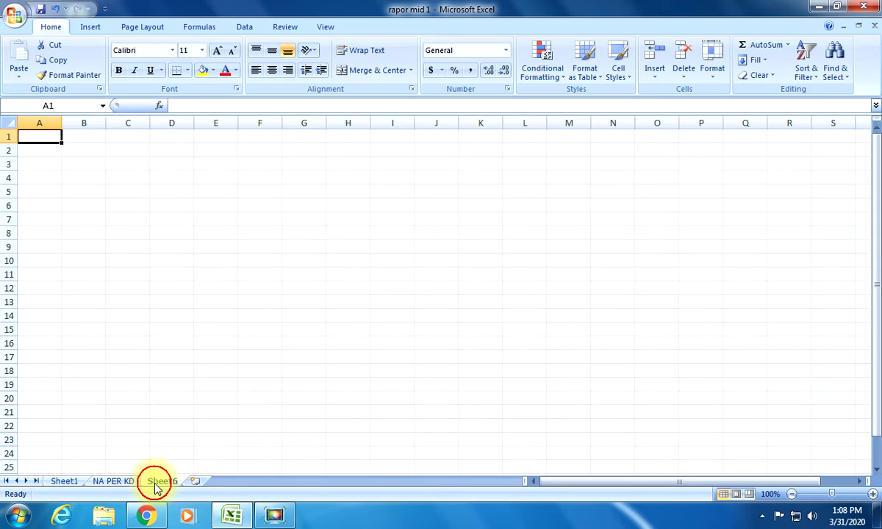
# - Rename the Sheet6 worksheet as DUPLIKAT
pyautogui.rightClick(155, 485)
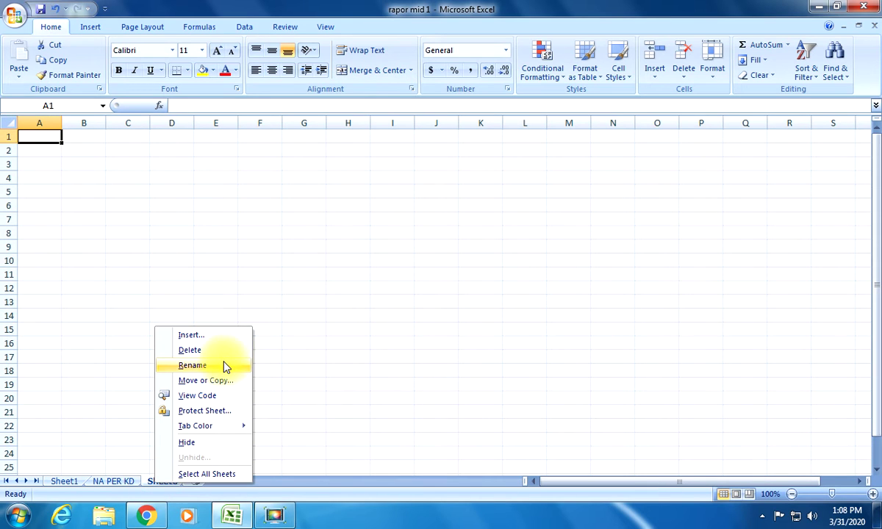
pyautogui.click(193, 366)
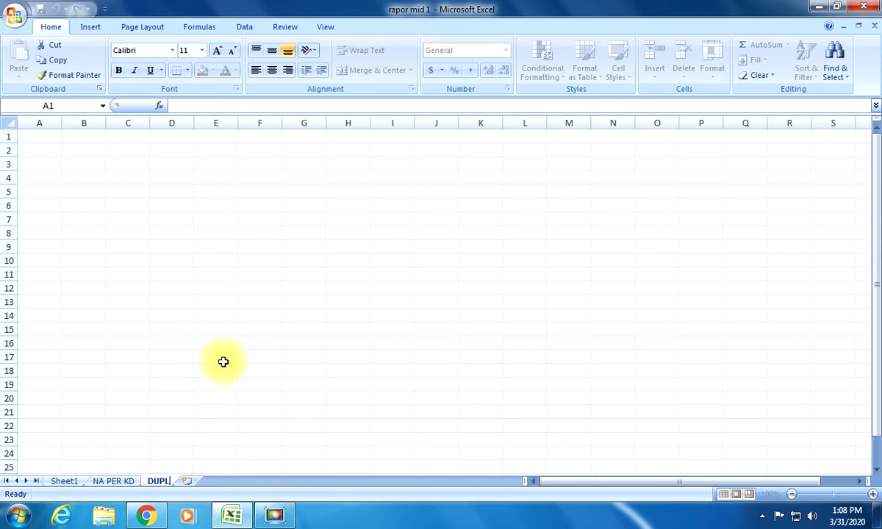
pyautogui.click(224, 362)
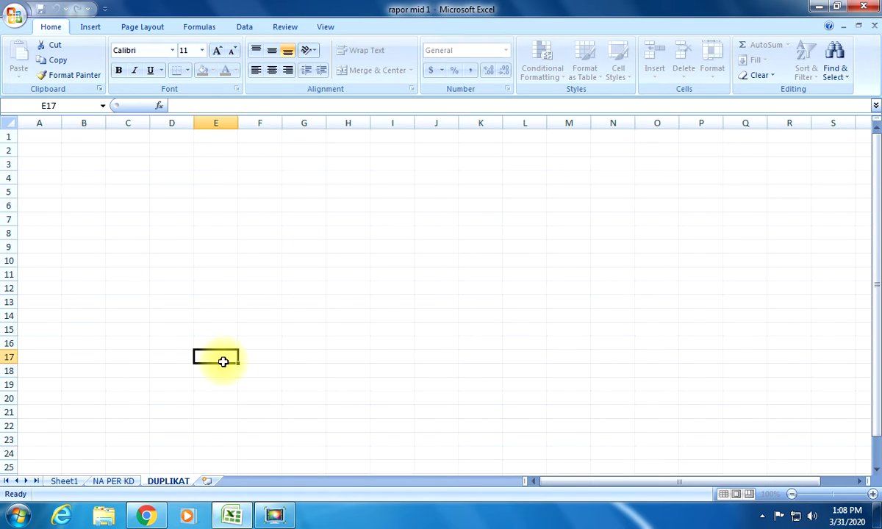
# - Link cell A1 to cell A3 of Sheet1 and fill the formula across to D1
pyautogui.click(33, 137)
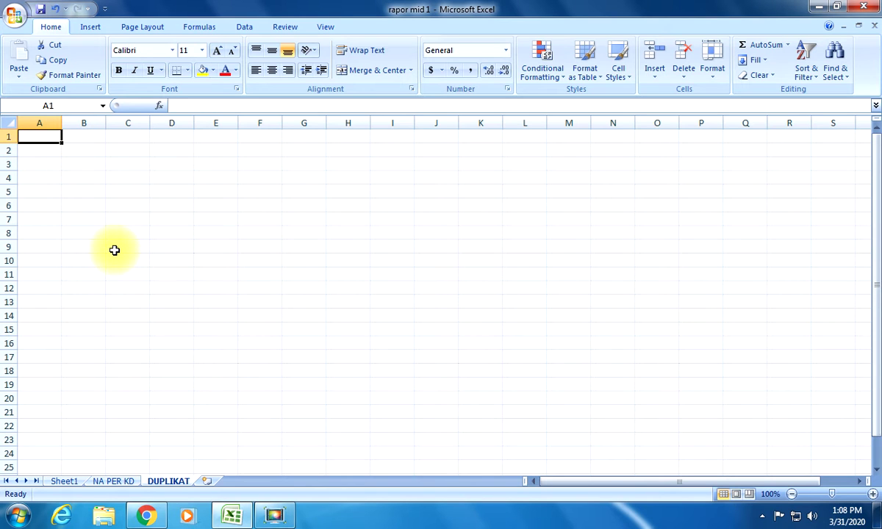
pyautogui.write('=')
pyautogui.click(71, 481)
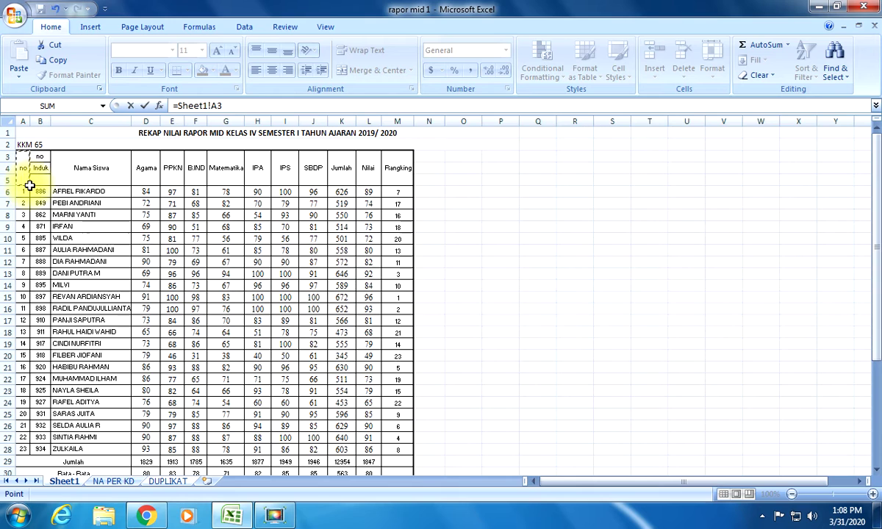
pyautogui.press('Return')
pyautogui.click(34, 136)
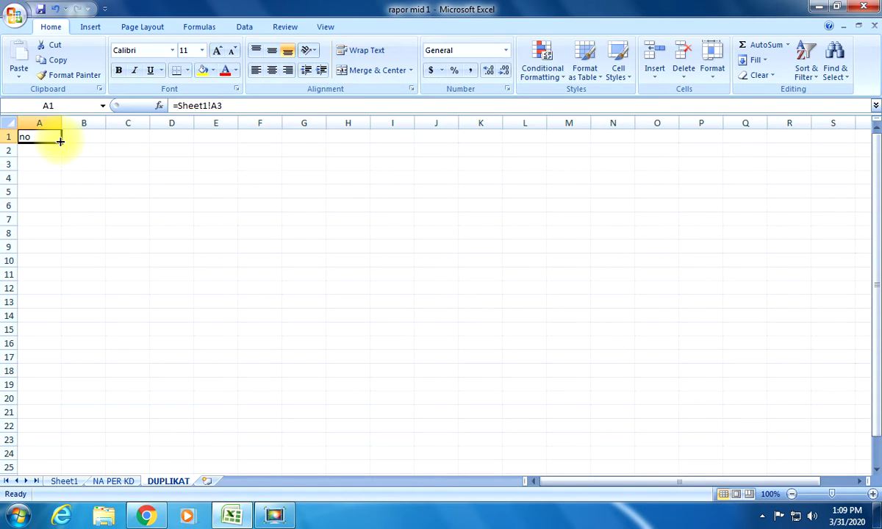
pyautogui.moveTo(61, 142); pyautogui.dragTo(178, 149)
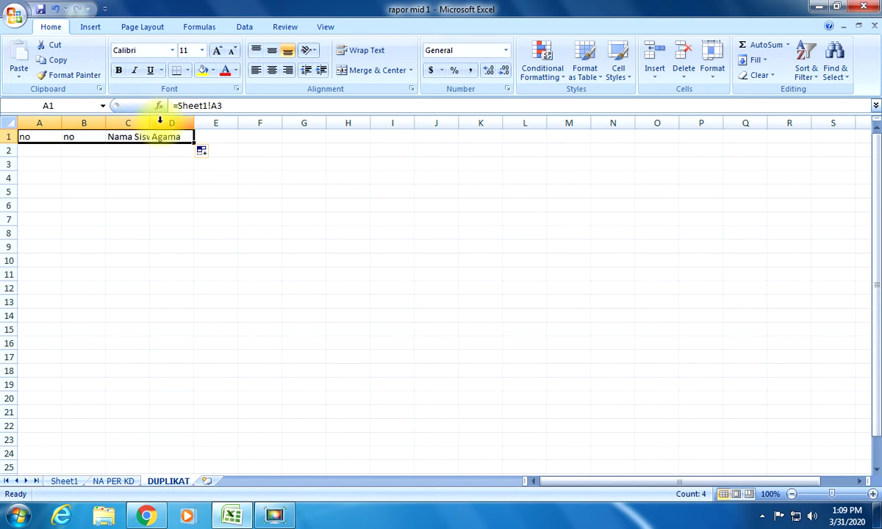
pyautogui.click(114, 188)
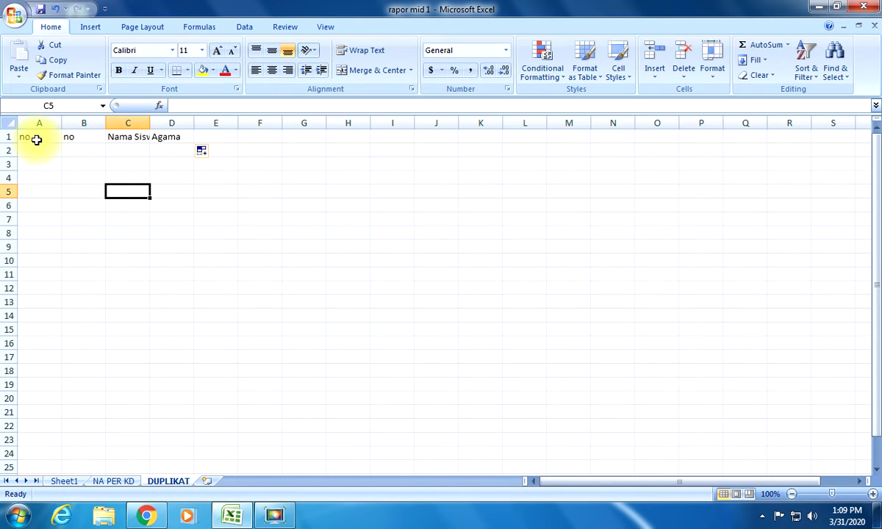
# - Fill the linked formulas in A1:C1 down through row 26 to bring in the whole student list
pyautogui.moveTo(28, 137); pyautogui.dragTo(129, 137)
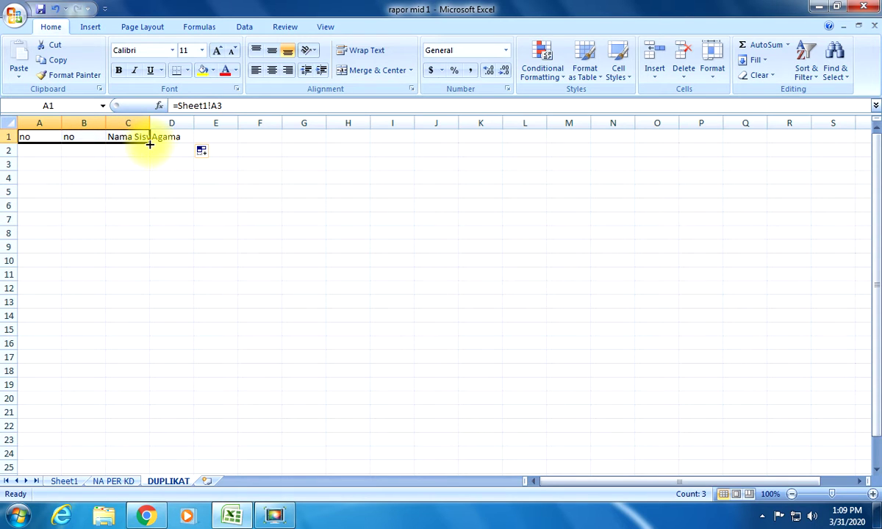
pyautogui.moveTo(149, 144); pyautogui.dragTo(148, 467)
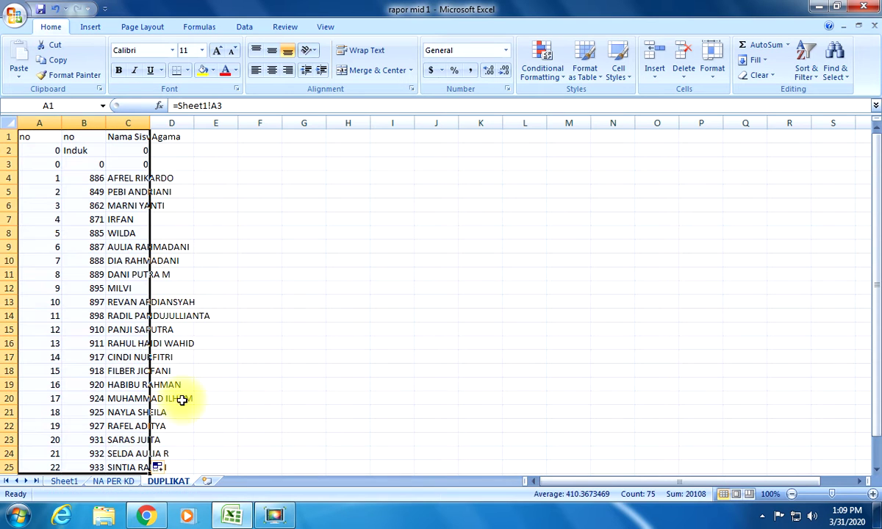
pyautogui.scroll(-2, 197, 237)
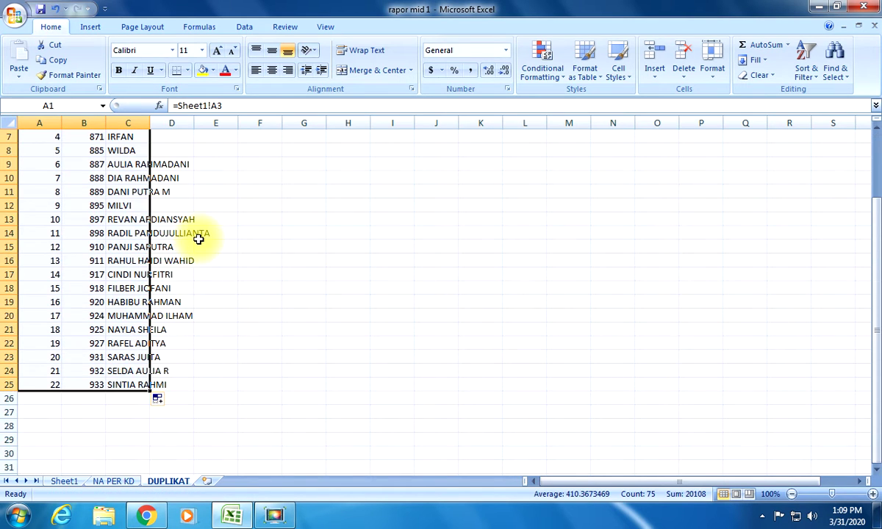
pyautogui.moveTo(151, 393); pyautogui.dragTo(152, 403)
pyautogui.click(261, 305)
pyautogui.scroll(2, 260, 305)
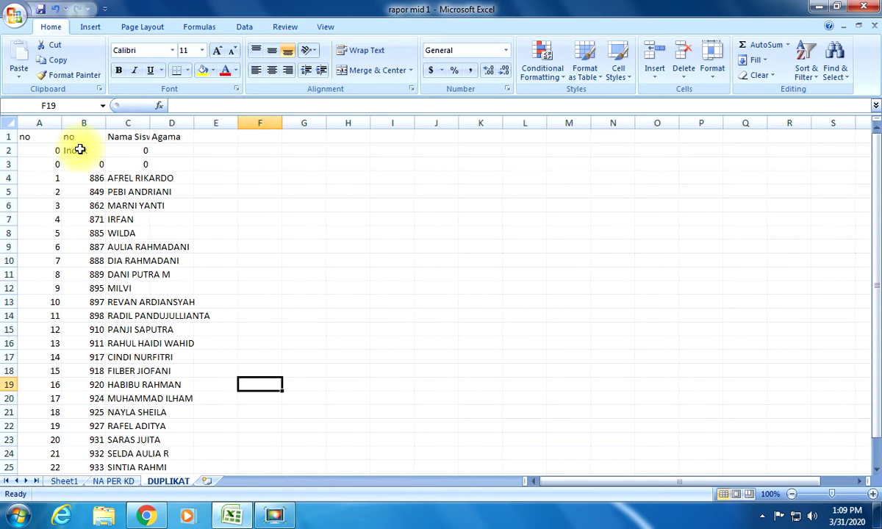
# - Narrow columns A and B to their contents and widen column C to fit the student names
pyautogui.click(37, 151)
pyautogui.click(125, 136)
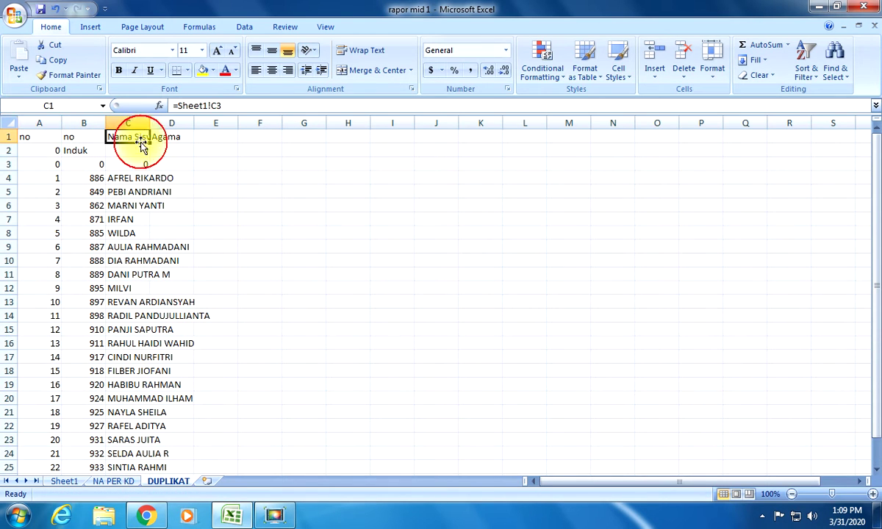
pyautogui.moveTo(62, 122); pyautogui.dragTo(173, 127)
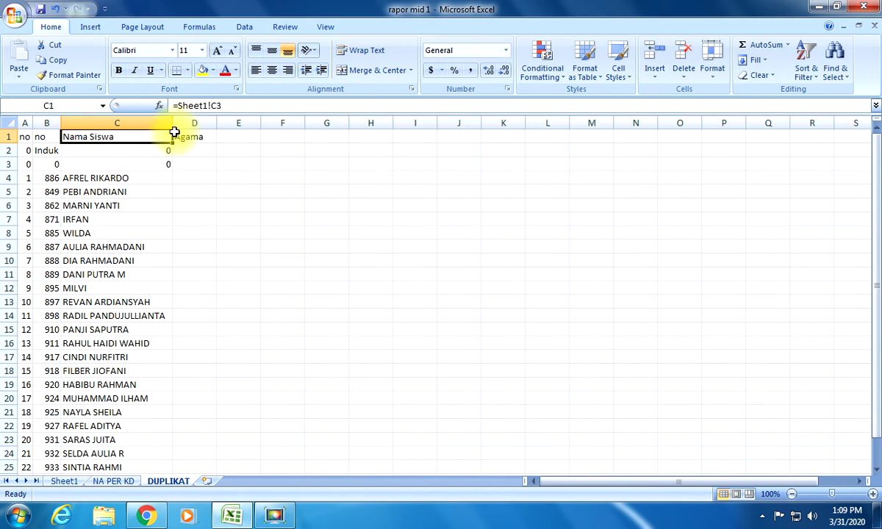
pyautogui.click(194, 254)
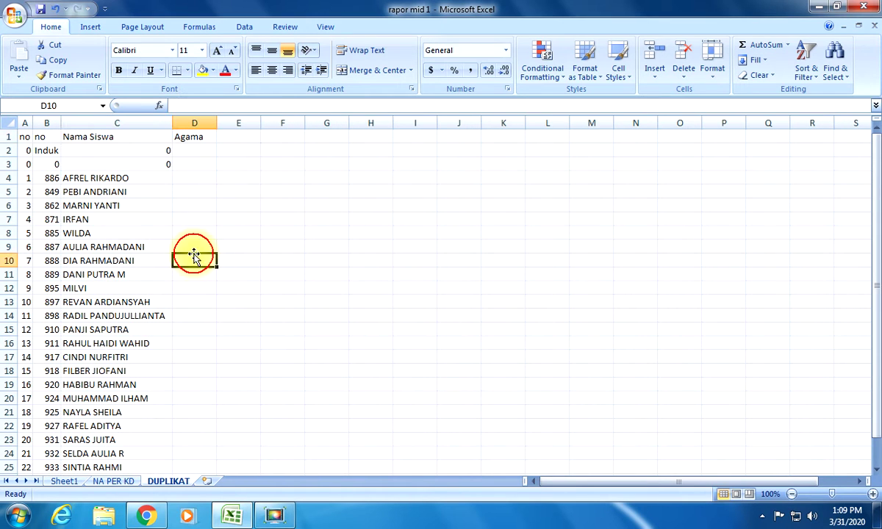
# - Clear the zero values beneath the headings in cells A2:A3, B3 and C2:C3
pyautogui.click(28, 150)
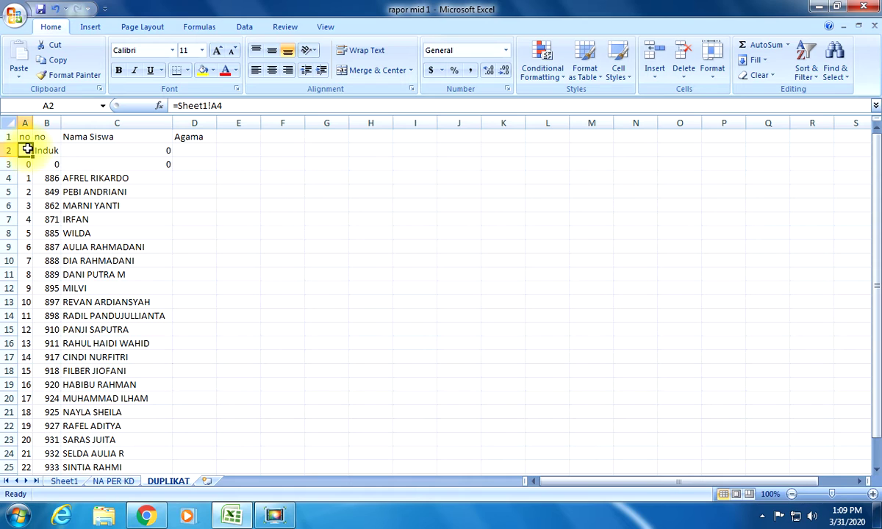
pyautogui.moveTo(27, 150); pyautogui.dragTo(28, 166)
pyautogui.press('Delete')
pyautogui.click(49, 164)
pyautogui.press('Delete')
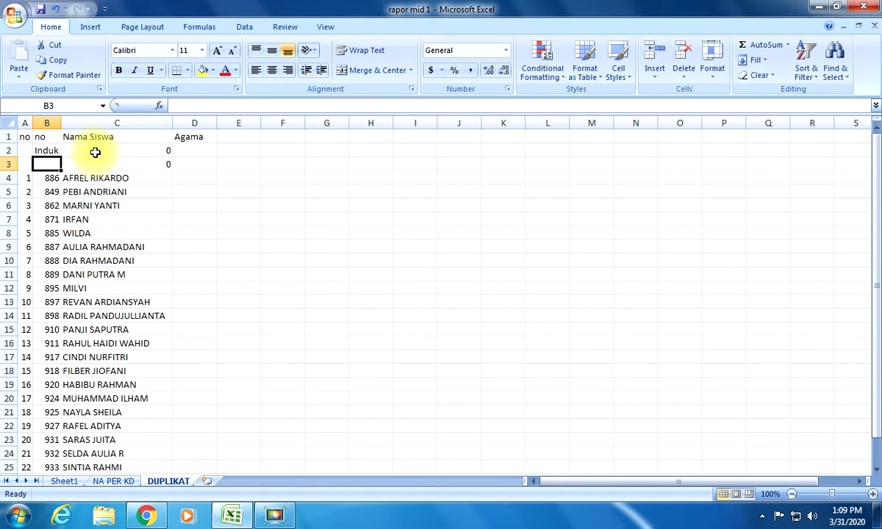
pyautogui.moveTo(95, 152); pyautogui.dragTo(95, 166)
pyautogui.press('Delete')
pyautogui.click(154, 192)
pyautogui.scroll(-2, 169, 194)
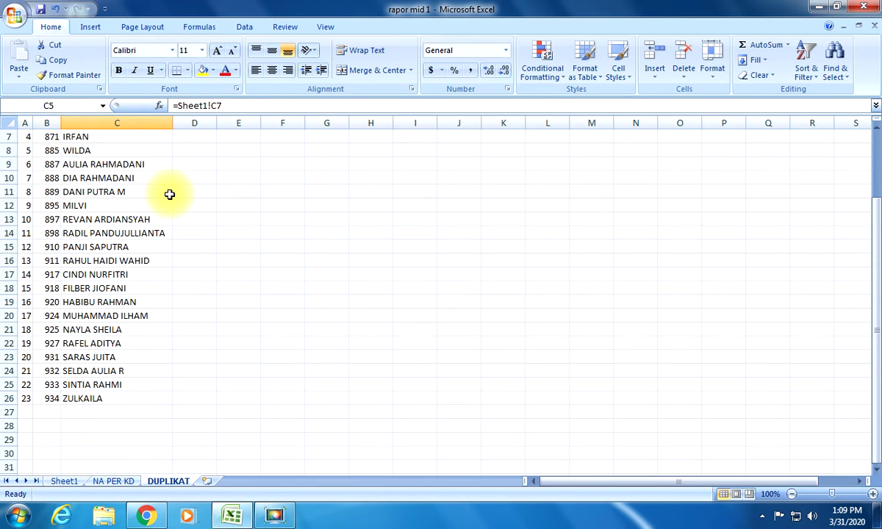
pyautogui.scroll(2, 169, 194)
# - Move the Agama subject formula from D1 to D4, beside the first student
pyautogui.click(194, 139)
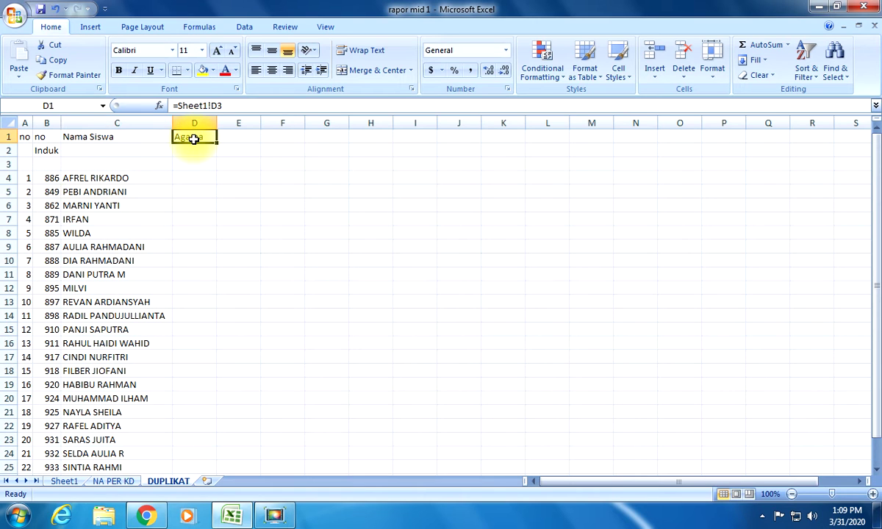
pyautogui.rightClick(193, 139)
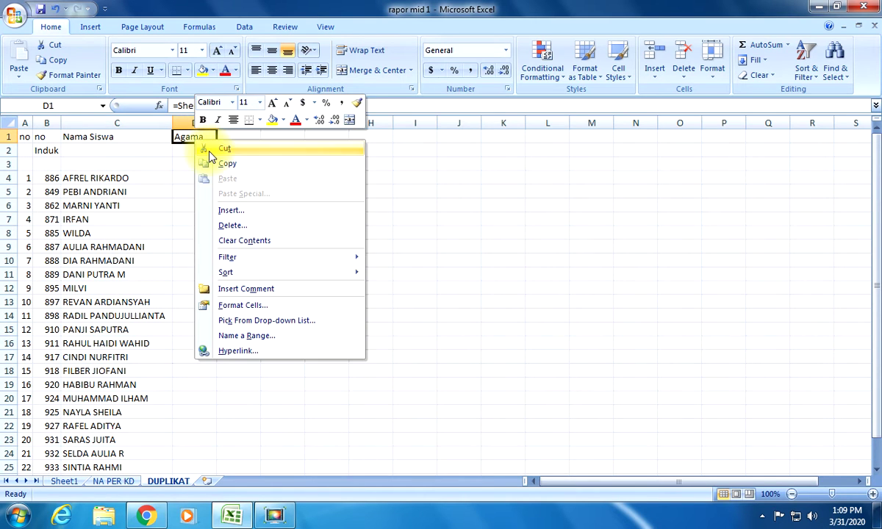
pyautogui.click(212, 150)
pyautogui.click(178, 173)
pyautogui.rightClick(180, 176)
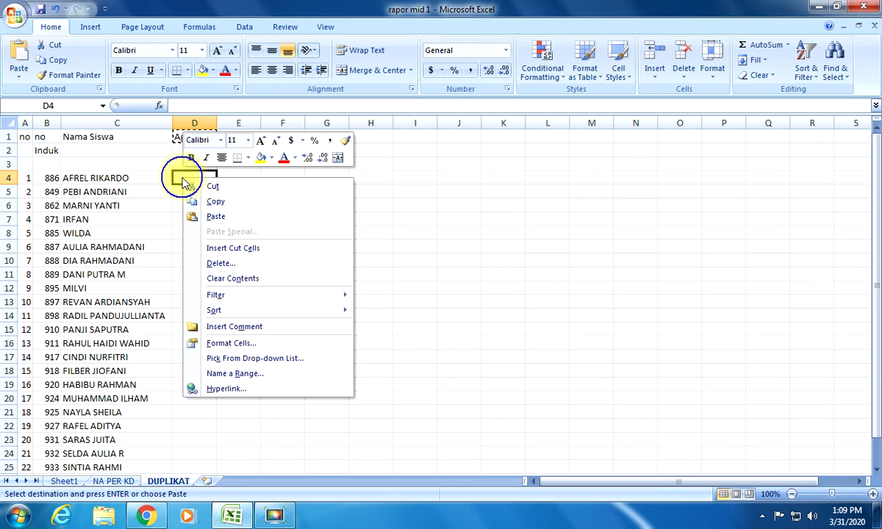
pyautogui.click(217, 215)
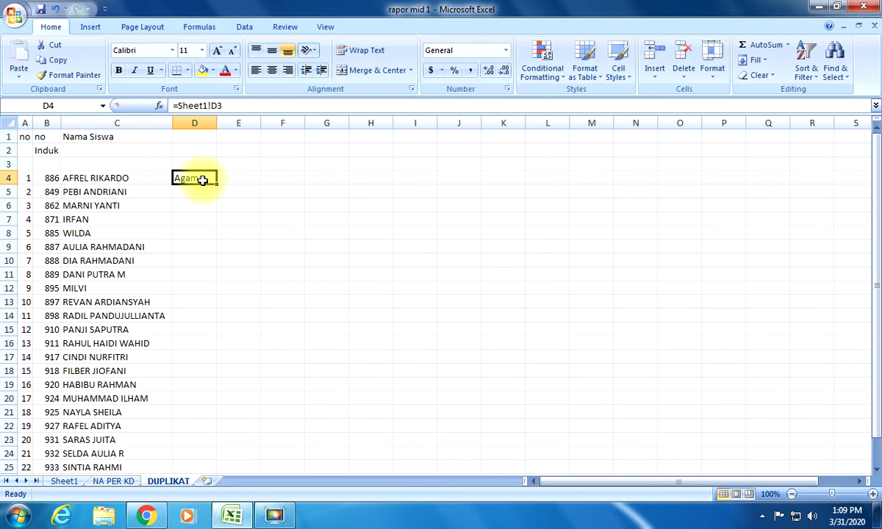
pyautogui.click(199, 181)
pyautogui.click(236, 205)
# - Lock the row reference in D4 as =Sheet1!D$3 and fill the subject down to D26
pyautogui.click(193, 180)
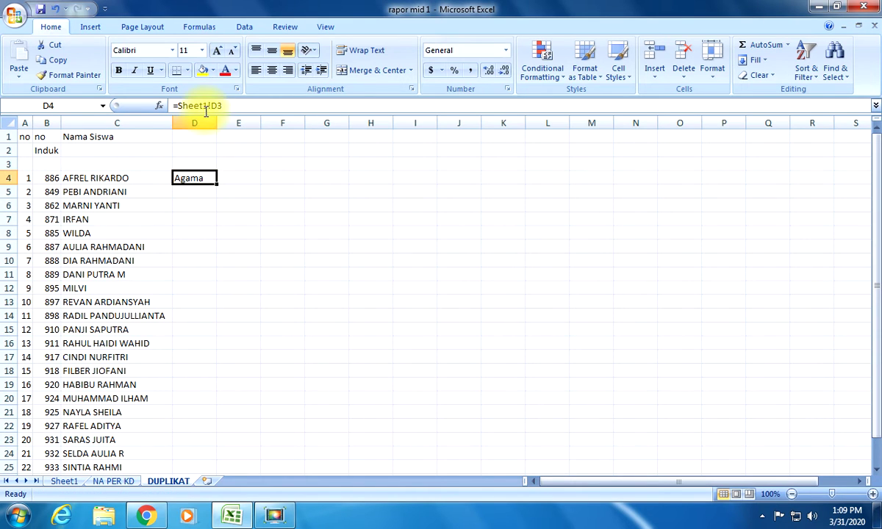
pyautogui.click(217, 106)
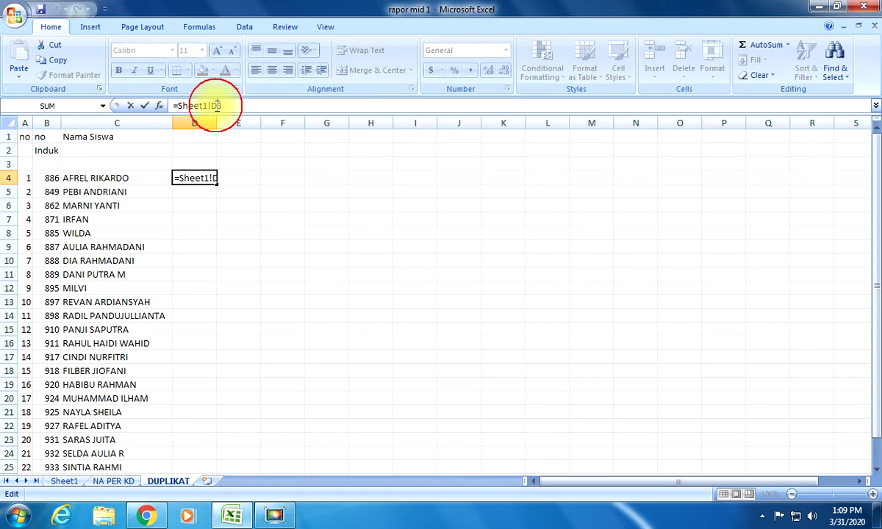
pyautogui.click(219, 207)
pyautogui.click(206, 179)
pyautogui.moveTo(216, 184); pyautogui.dragTo(207, 461)
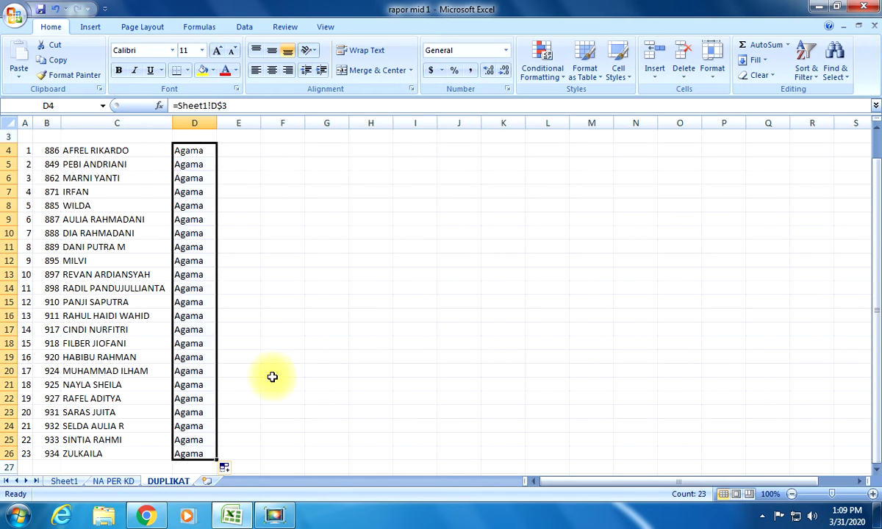
pyautogui.click(311, 357)
pyautogui.scroll(1, 311, 357)
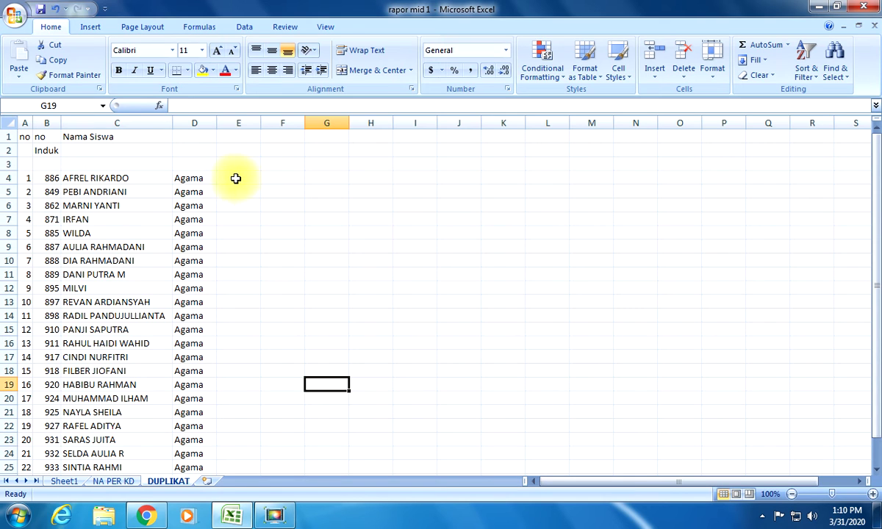
# - Enter the formula =A4 in A27 to start a second copy of the student list
pyautogui.scroll(-2, 235, 179)
pyautogui.scroll(-1, 235, 179)
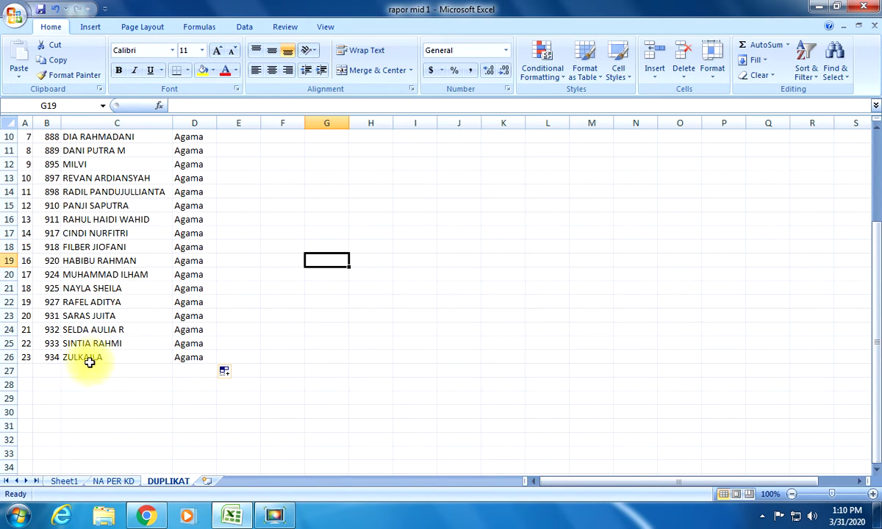
pyautogui.click(28, 370)
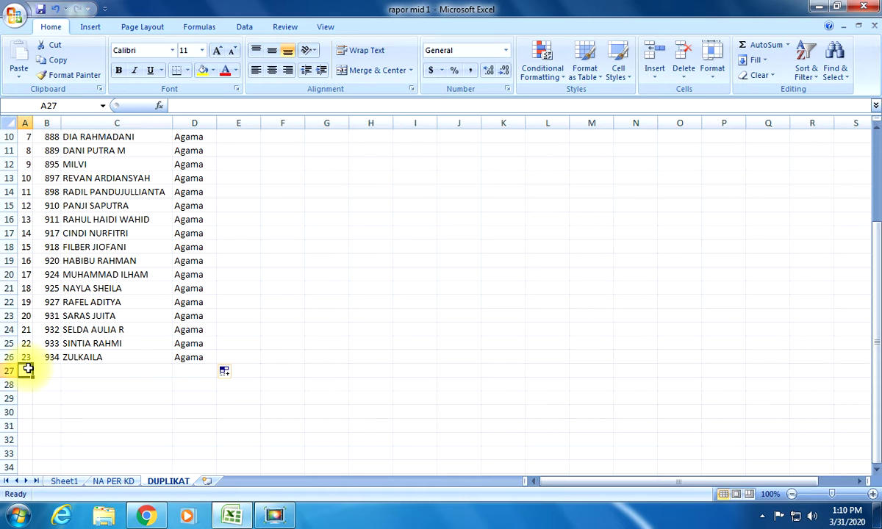
pyautogui.write('=')
pyautogui.scroll(3, 30, 368)
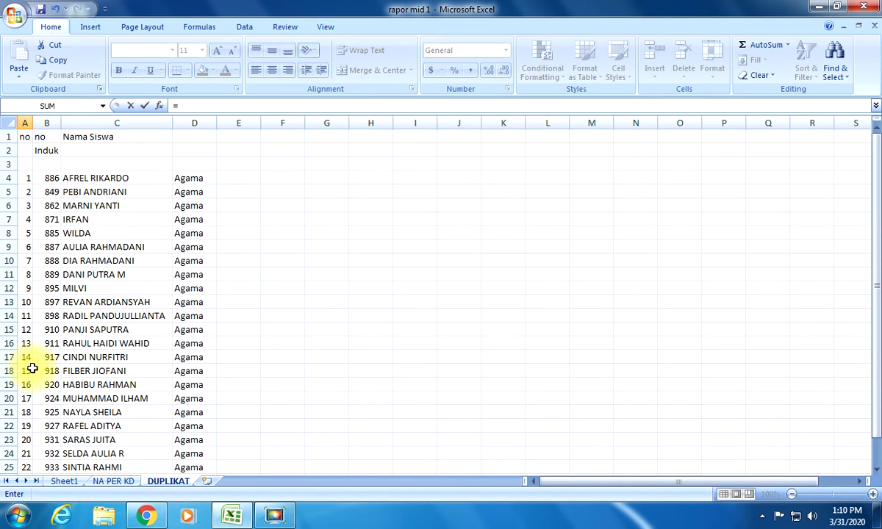
pyautogui.click(30, 179)
pyautogui.scroll(-3, 116, 266)
pyautogui.press('Return')
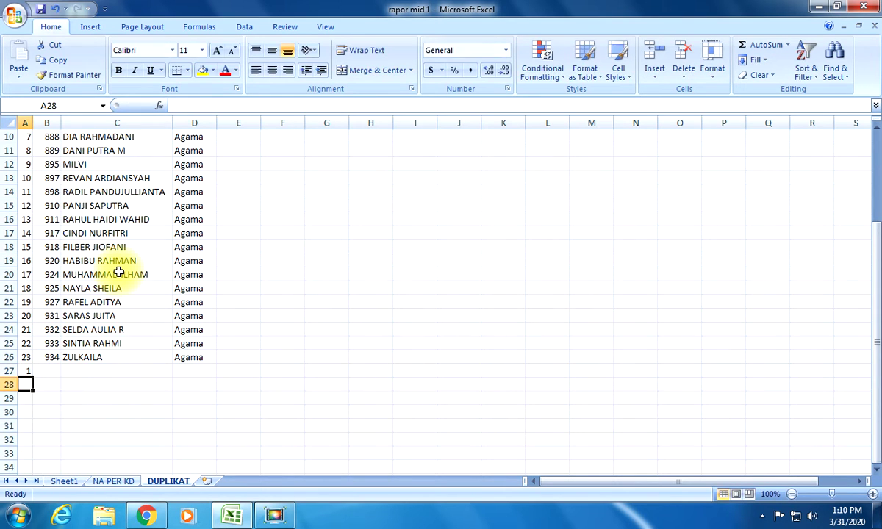
# - Fill the A27 formula across to C27 and extend that row's formulas down through row 55
pyautogui.click(25, 370)
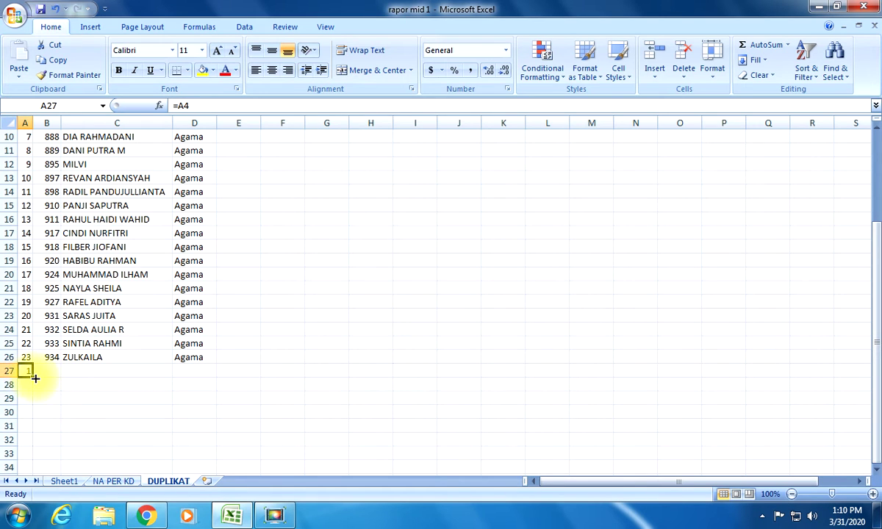
pyautogui.moveTo(32, 378); pyautogui.dragTo(137, 377)
pyautogui.scroll(-3, 164, 389)
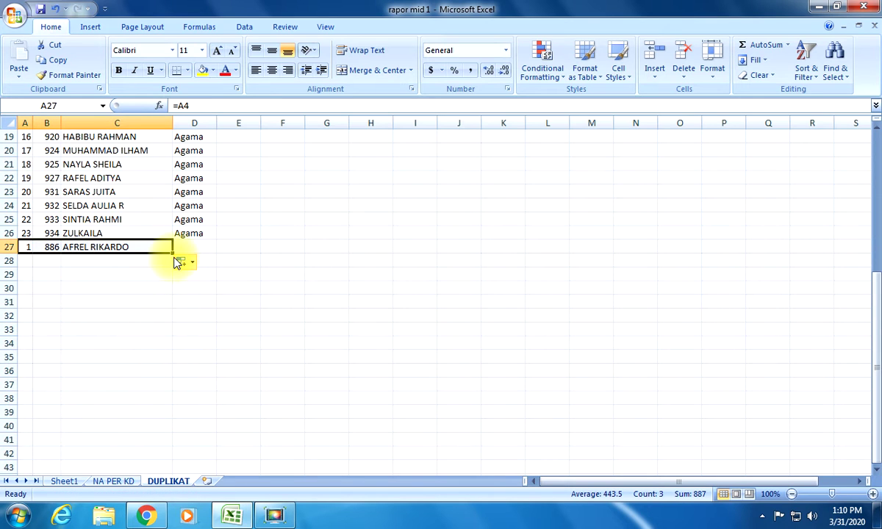
pyautogui.moveTo(172, 255); pyautogui.dragTo(170, 457)
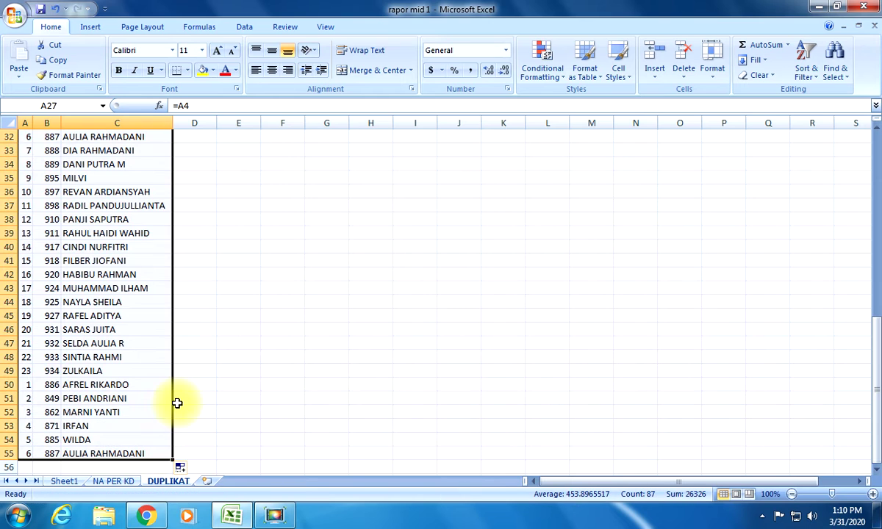
pyautogui.scroll(-1, 132, 391)
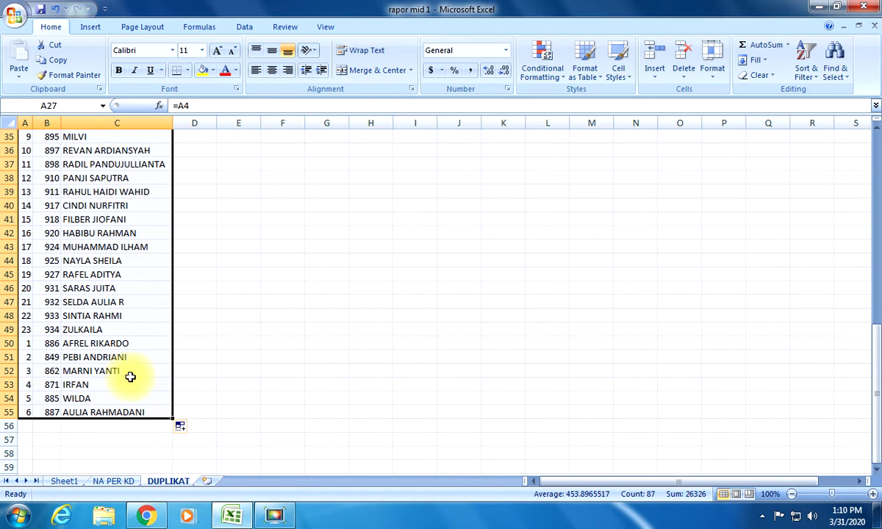
# - Clear the surplus repeated student entries in A50:C55
pyautogui.click(48, 343)
pyautogui.moveTo(27, 342); pyautogui.dragTo(143, 413)
pyautogui.press('Delete')
pyautogui.scroll(8, 142, 411)
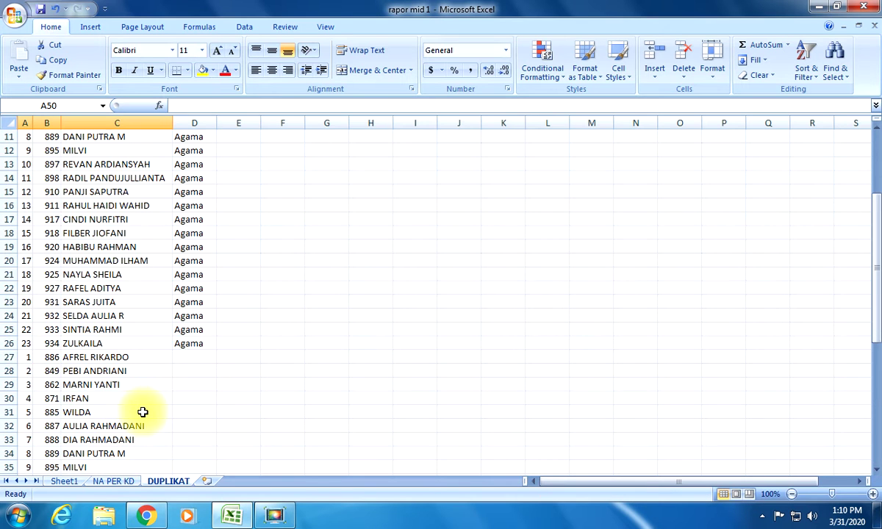
# - Enter a formula in D27 that links to the PPKN subject heading in Sheet1, cell E3
pyautogui.scroll(-1, 141, 411)
pyautogui.click(177, 316)
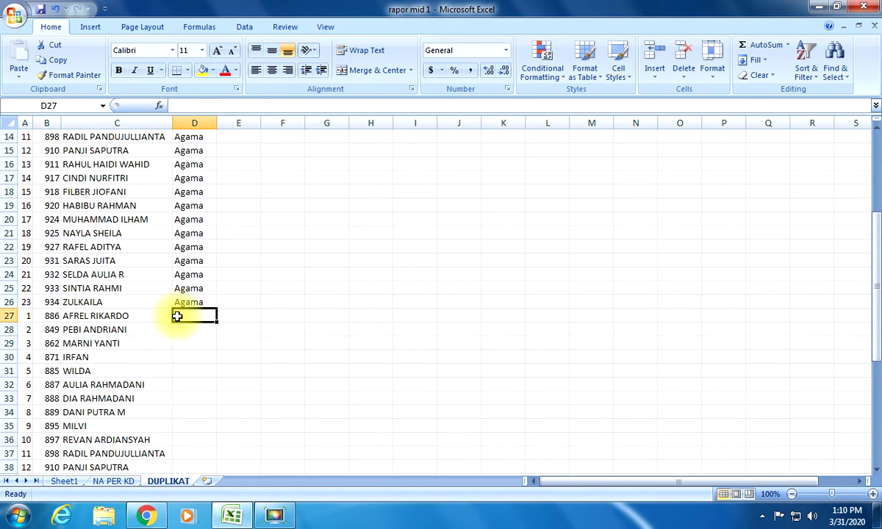
pyautogui.write('=')
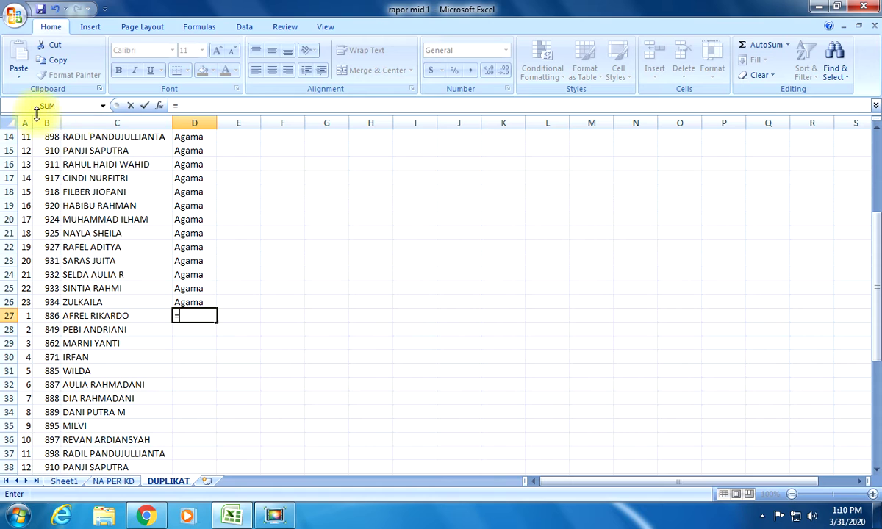
pyautogui.click(61, 483)
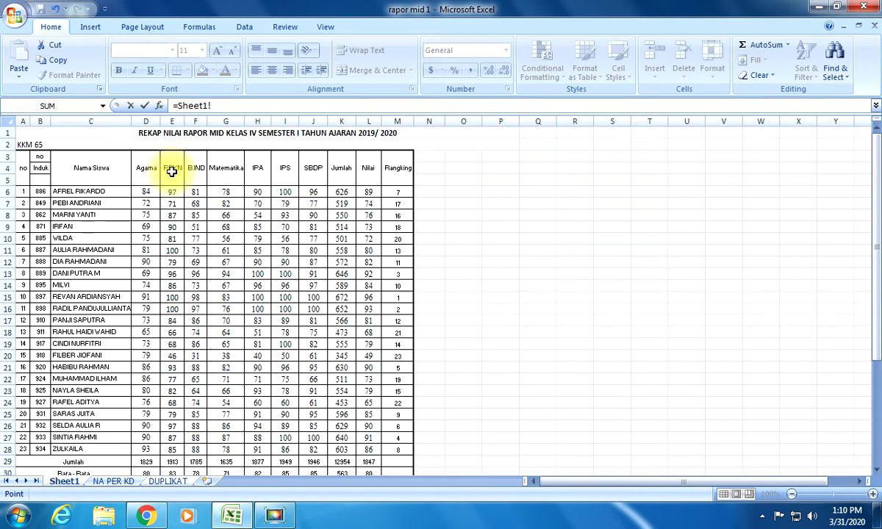
pyautogui.press('Return')
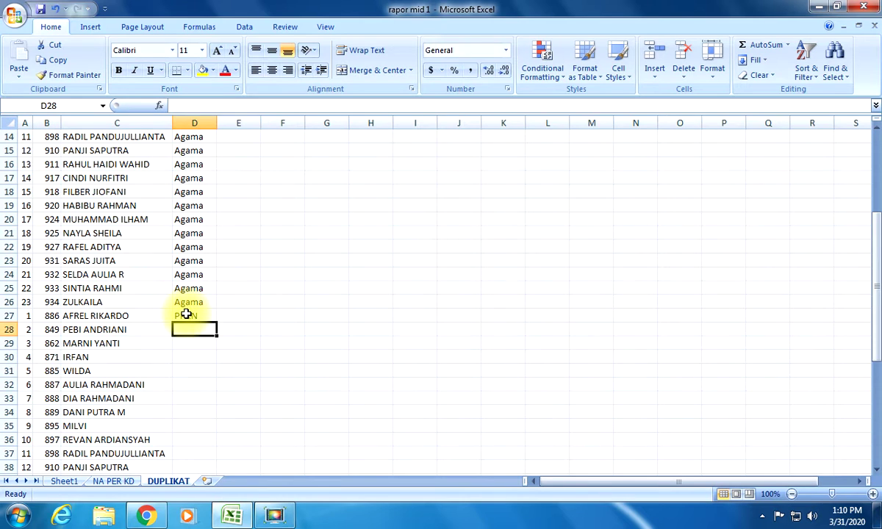
# - Lock the row reference in D27 as =Sheet1!E$3 and fill the subject down to D49
pyautogui.click(184, 315)
pyautogui.click(217, 106)
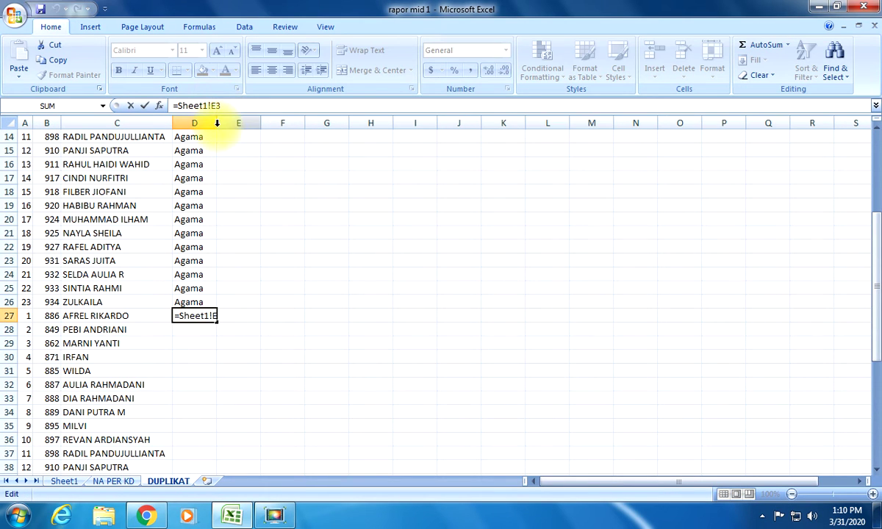
pyautogui.press('Return')
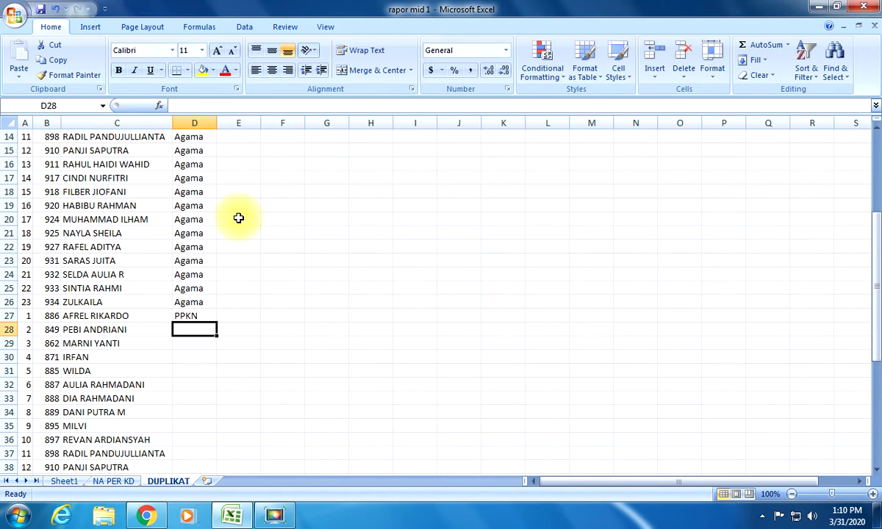
pyautogui.click(203, 340)
pyautogui.scroll(-3, 195, 294)
pyautogui.click(191, 191)
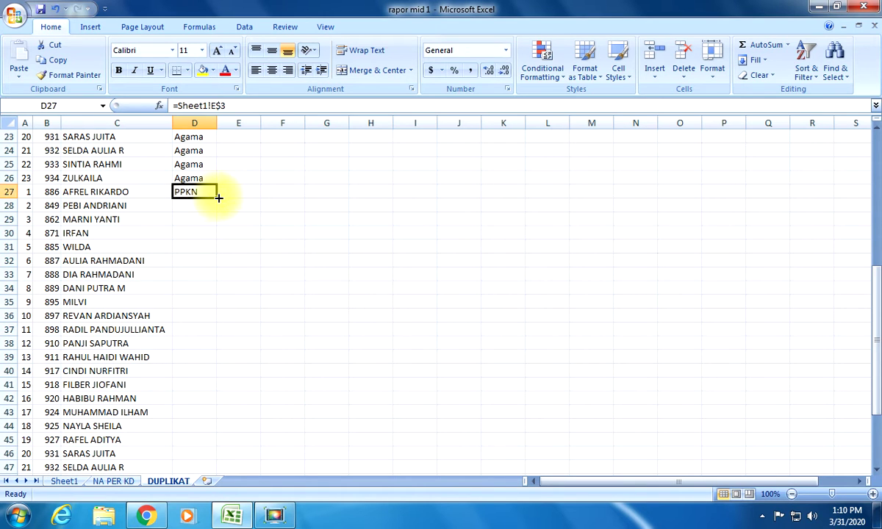
pyautogui.moveTo(217, 197); pyautogui.dragTo(195, 454)
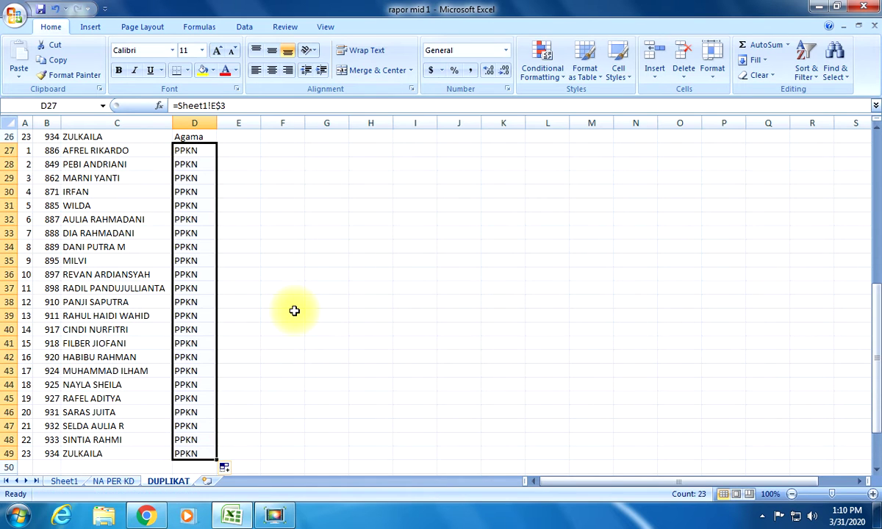
# - Extend the student formulas in A49:C49 down through row 78 and clear the surplus entries in A73:C78
pyautogui.scroll(5, 294, 309)
pyautogui.scroll(-7, 294, 309)
pyautogui.scroll(-1, 220, 330)
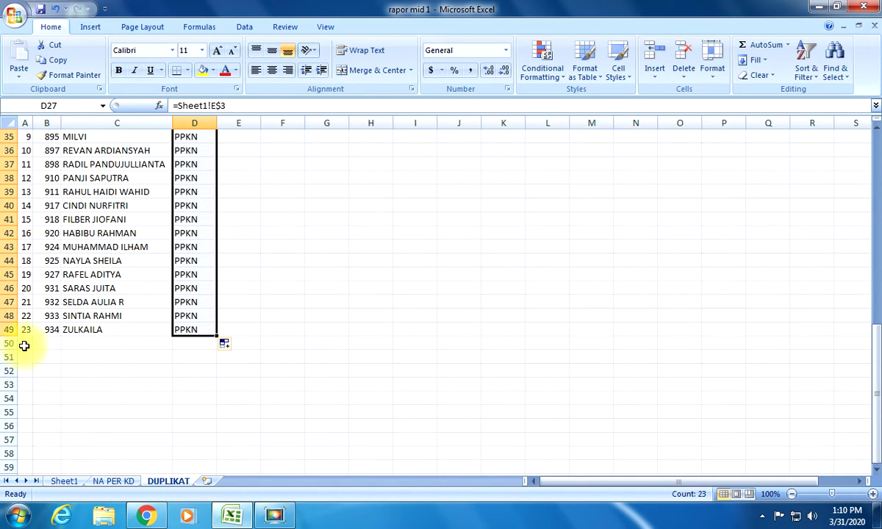
pyautogui.click(26, 329)
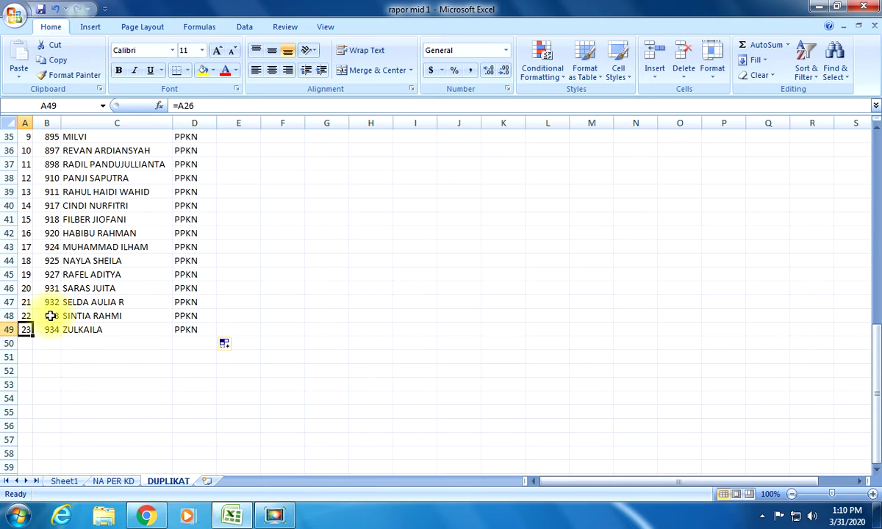
pyautogui.click(19, 334)
pyautogui.moveTo(24, 331); pyautogui.dragTo(173, 456)
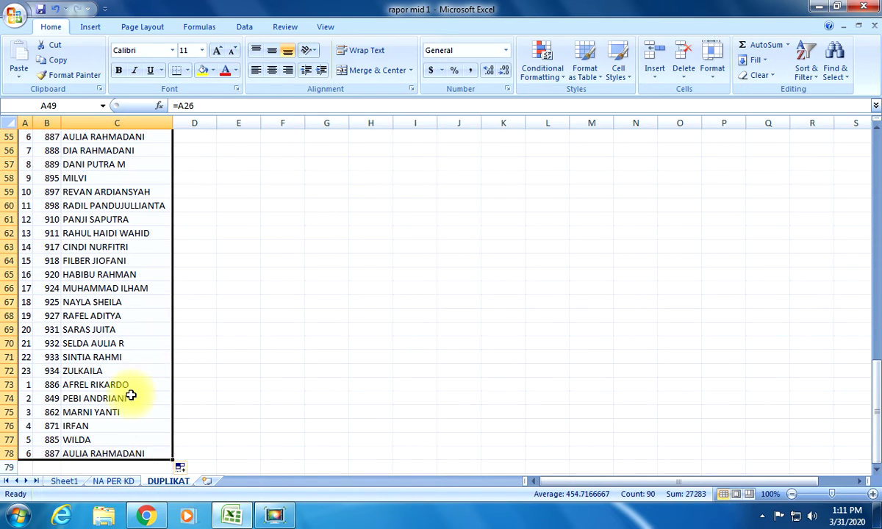
pyautogui.moveTo(38, 389); pyautogui.dragTo(117, 447)
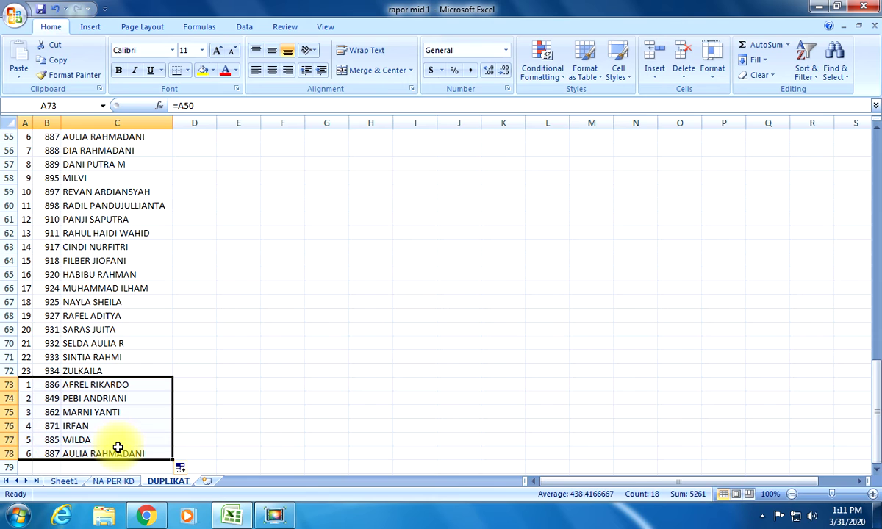
pyautogui.press('Delete')
# - Enter the formula =Sheet1!F3 in D50 to link the B.IND subject heading
pyautogui.scroll(5, 123, 443)
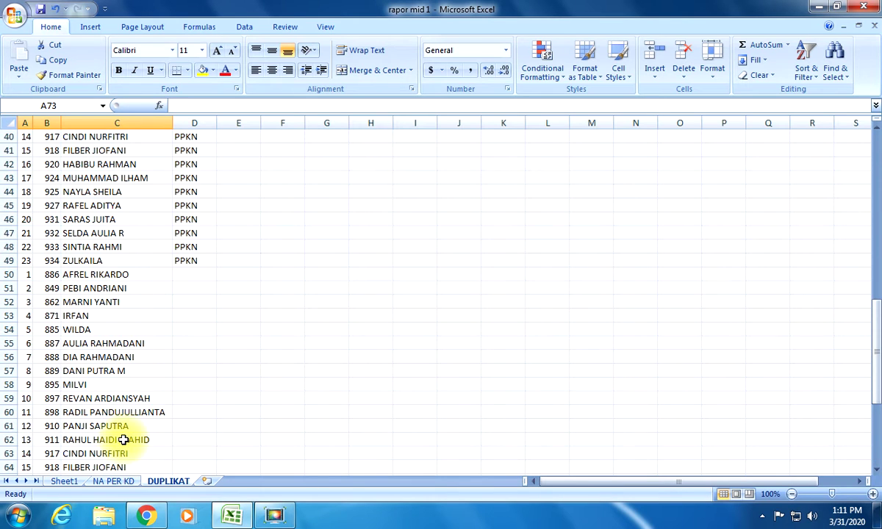
pyautogui.click(184, 276)
pyautogui.write('=')
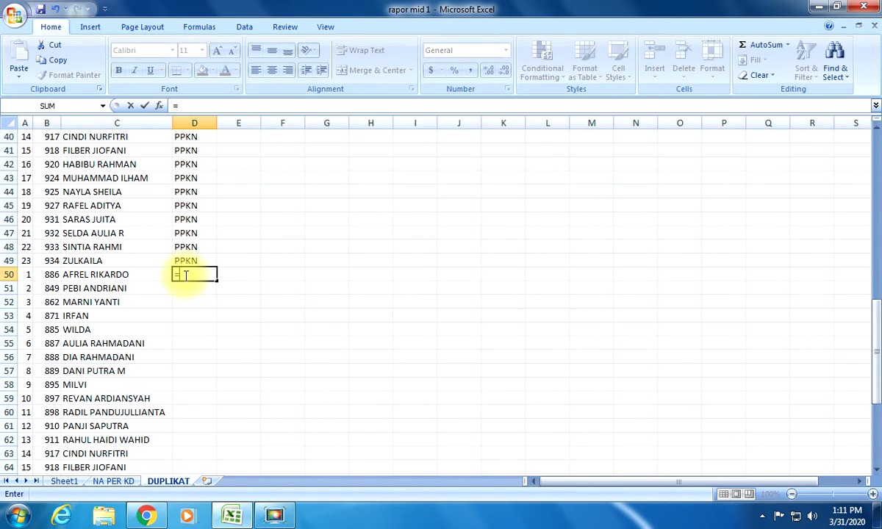
pyautogui.click(74, 482)
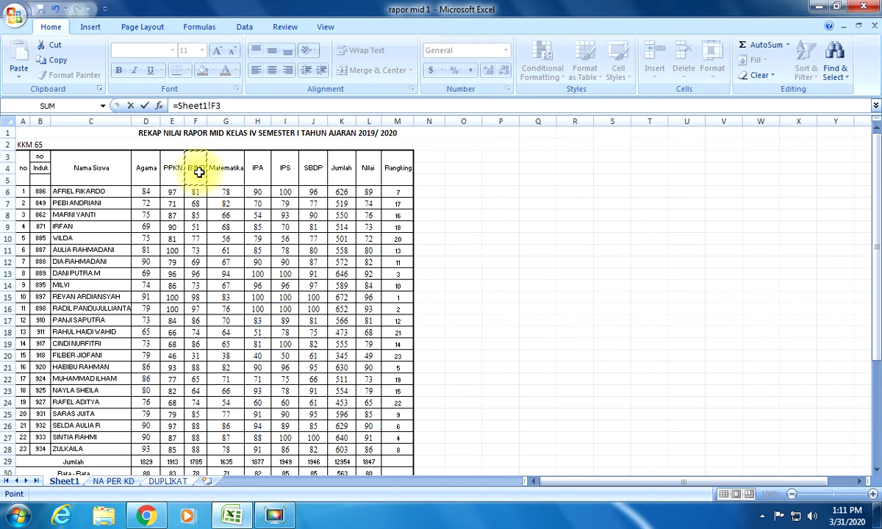
pyautogui.press('Return')
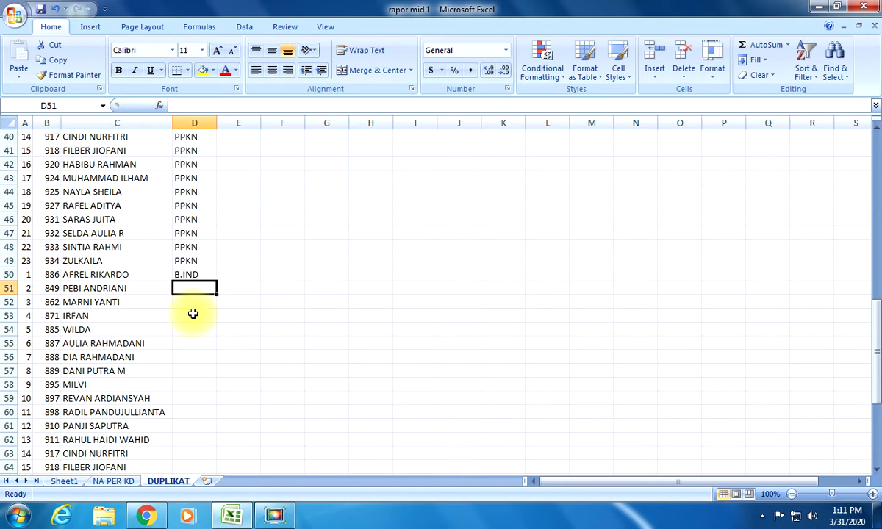
# - Lock the row reference in D50 as =Sheet1!F$3 and fill the subject down to D72
pyautogui.click(185, 276)
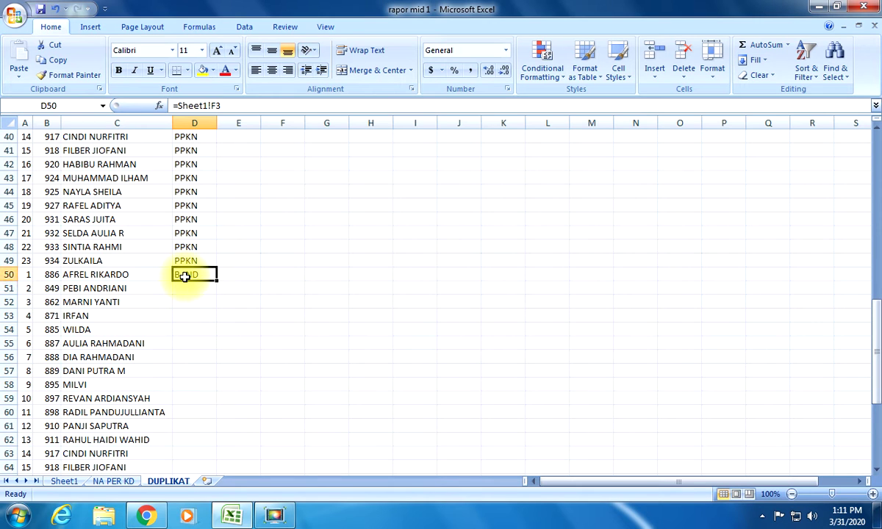
pyautogui.click(217, 106)
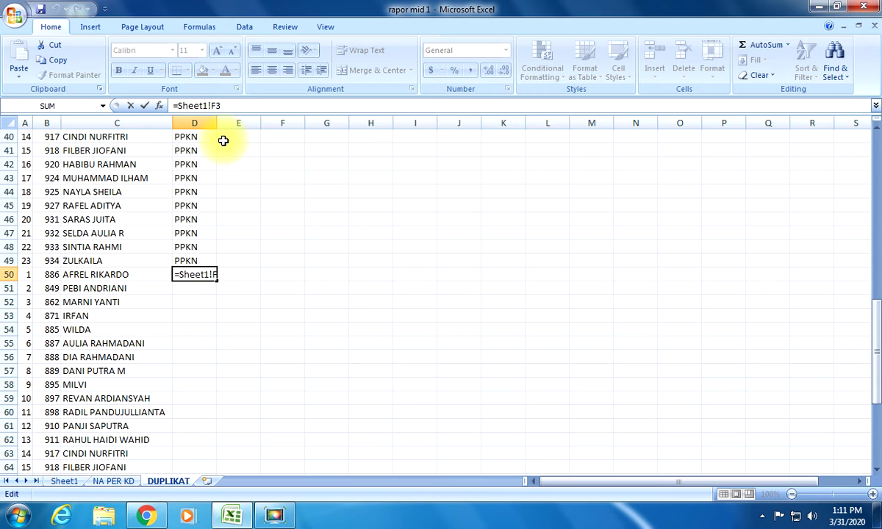
pyautogui.write('$')
pyautogui.press('Return')
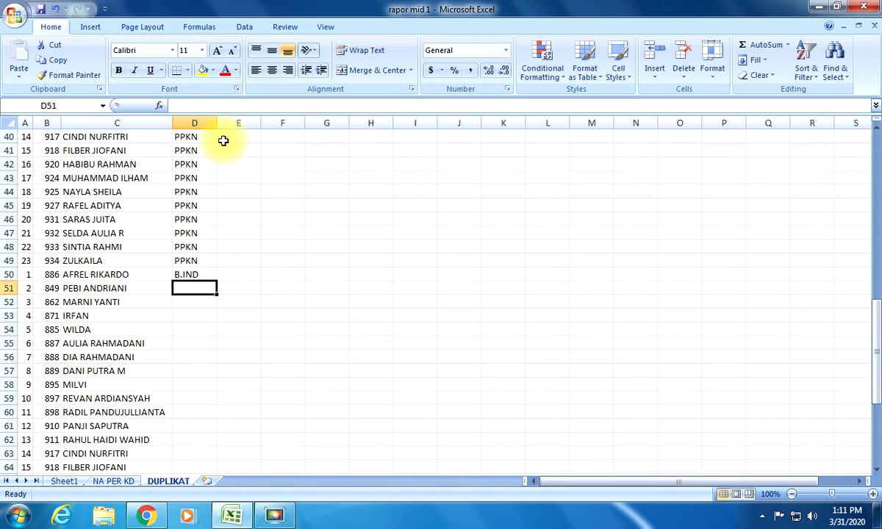
pyautogui.click(192, 274)
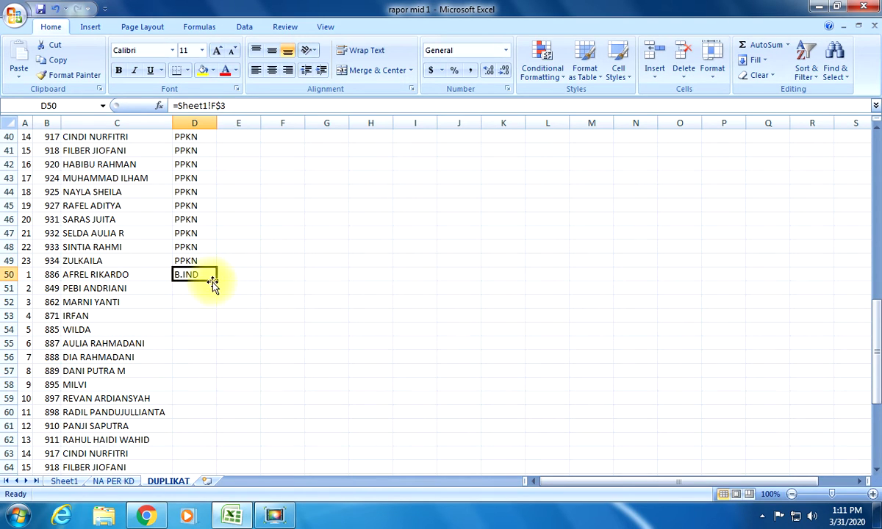
pyautogui.moveTo(215, 280); pyautogui.dragTo(197, 462)
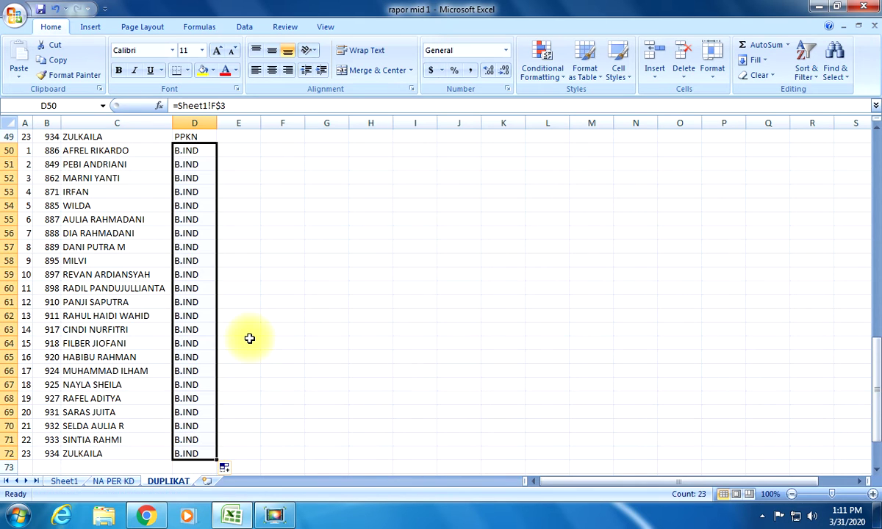
# - Extend the student formulas in A72:C72 down through row 96 and clear the surplus entry in A96:C96
pyautogui.scroll(4, 250, 341)
pyautogui.scroll(-6, 243, 346)
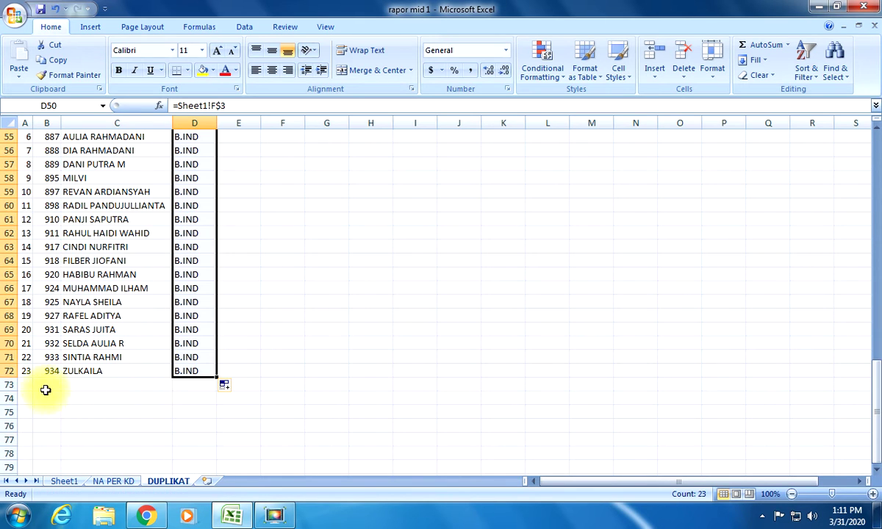
pyautogui.moveTo(21, 370); pyautogui.dragTo(169, 474)
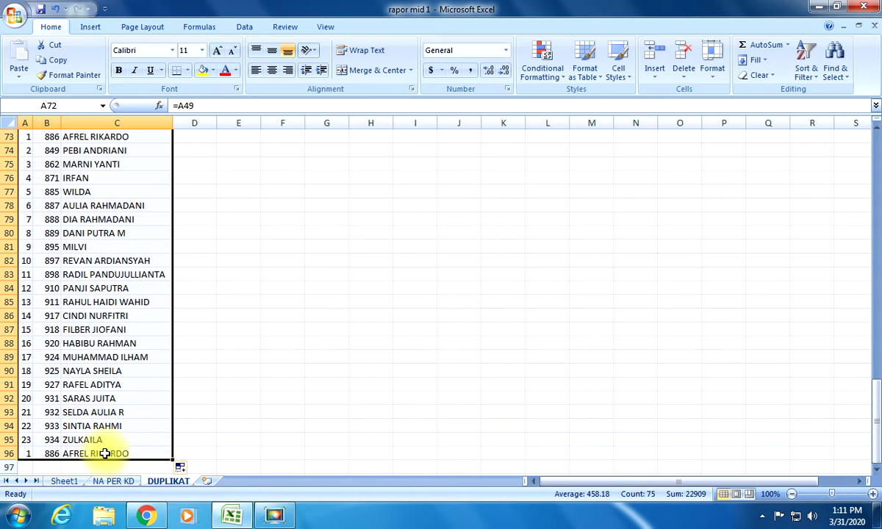
pyautogui.moveTo(30, 456); pyautogui.dragTo(97, 455)
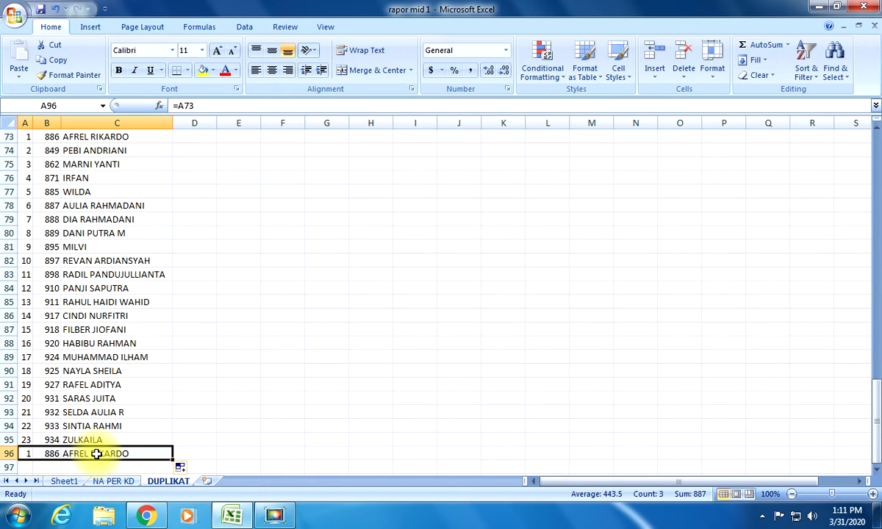
pyautogui.press('Delete')
# - Enter the formula =Sheet1!G3 in D73 to link the Matematika subject heading
pyautogui.scroll(3, 173, 397)
pyautogui.click(179, 261)
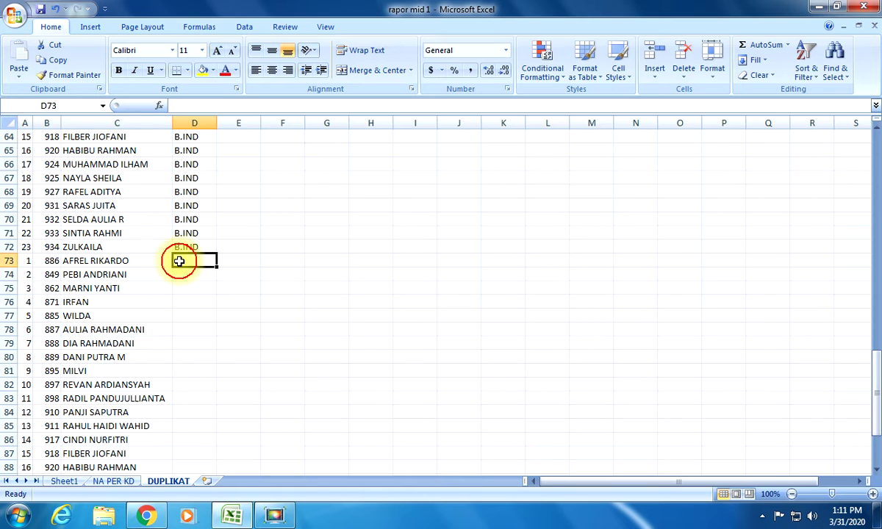
pyautogui.write('=')
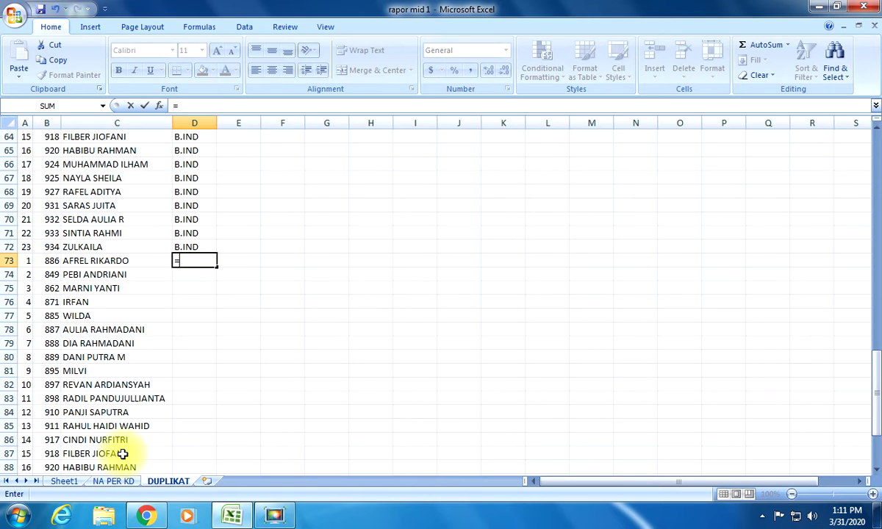
pyautogui.click(59, 482)
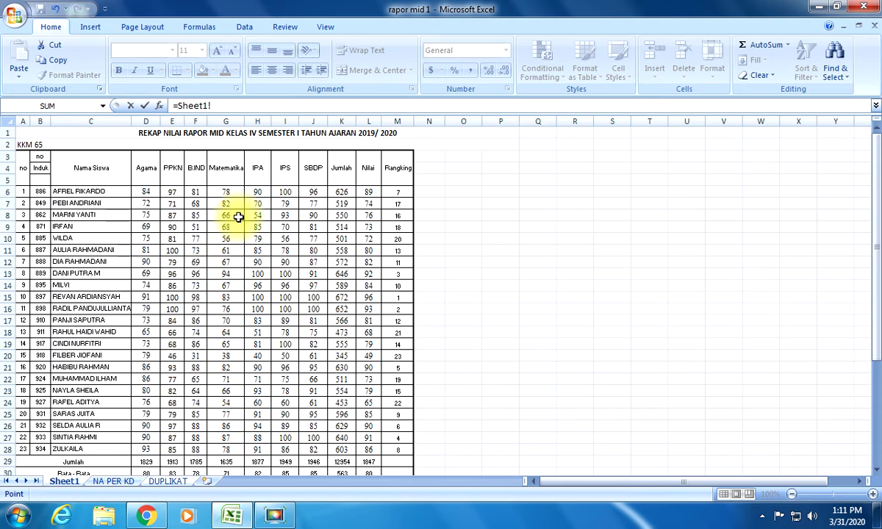
pyautogui.press('Return')
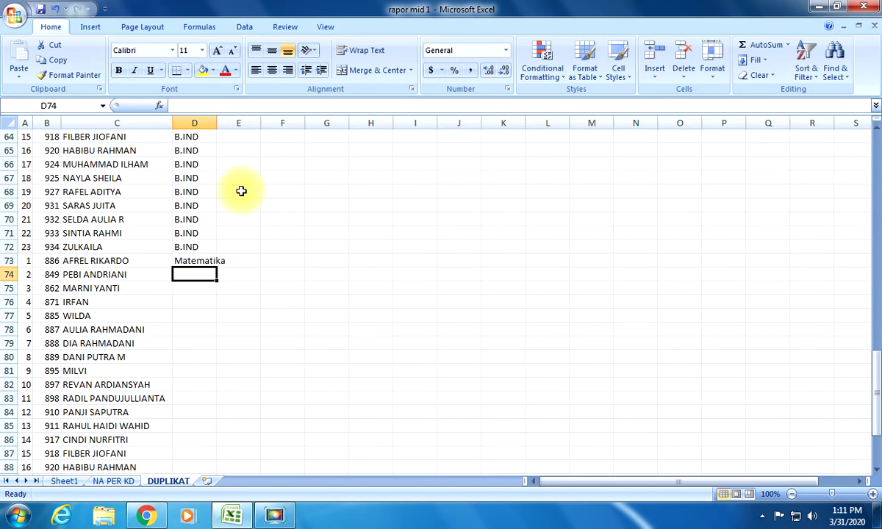
# - Lock the row reference in D73 as =Sheet1!G$3 and fill the subject down to D95
pyautogui.click(199, 221)
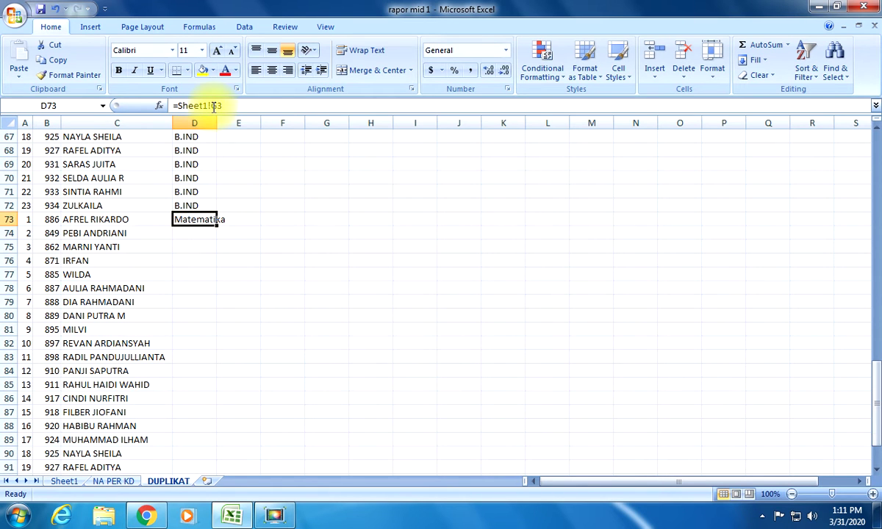
pyautogui.click(218, 105)
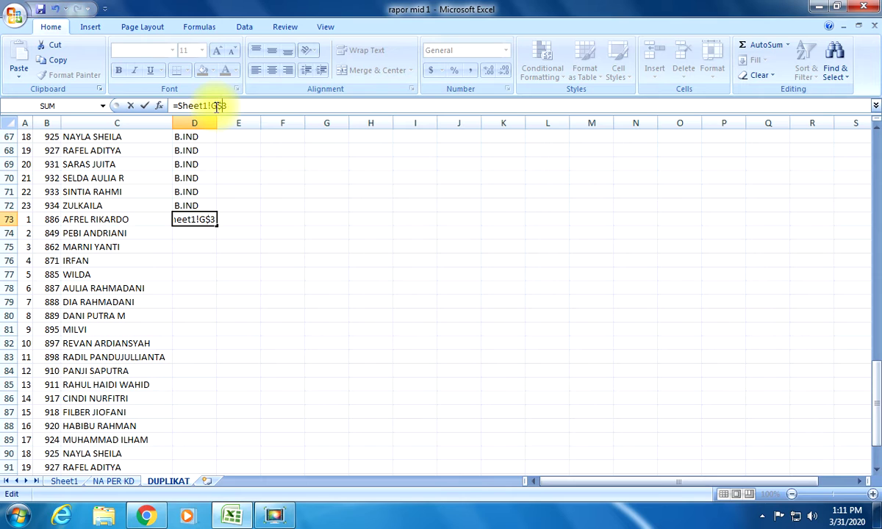
pyautogui.press('Return')
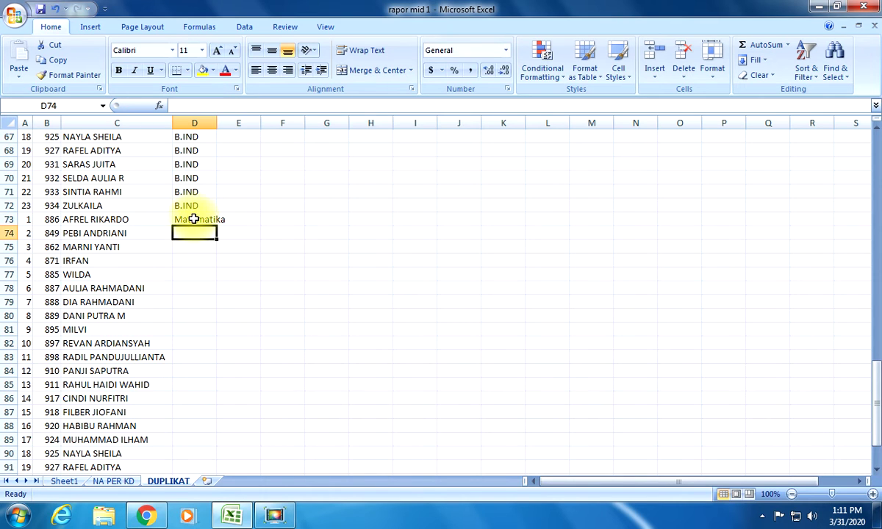
pyautogui.click(205, 221)
pyautogui.moveTo(215, 227); pyautogui.dragTo(201, 458)
# - Widen column D so the Matematika labels fit inside their cells
pyautogui.scroll(3, 261, 246)
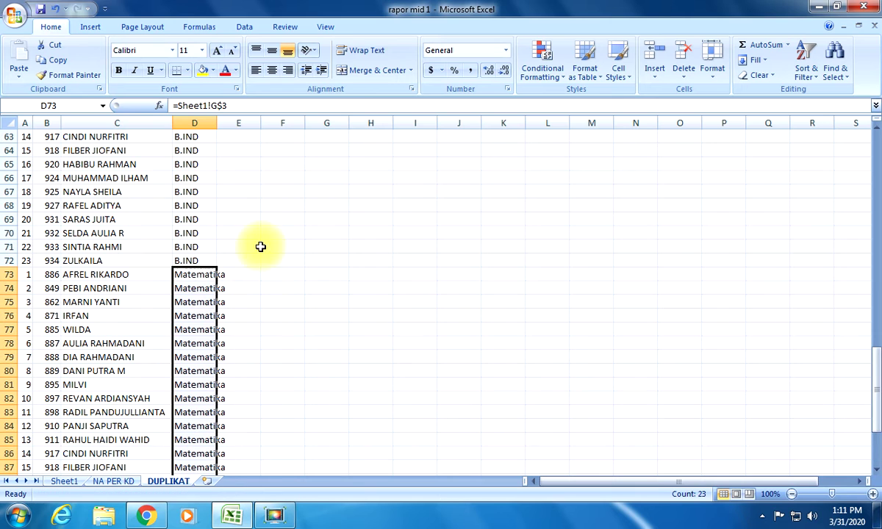
pyautogui.moveTo(229, 124); pyautogui.dragTo(235, 122)
pyautogui.click(199, 316)
# - Extend the student formulas in A95:C95 down through row 118 to add another copy of the list
pyautogui.scroll(-5, 197, 318)
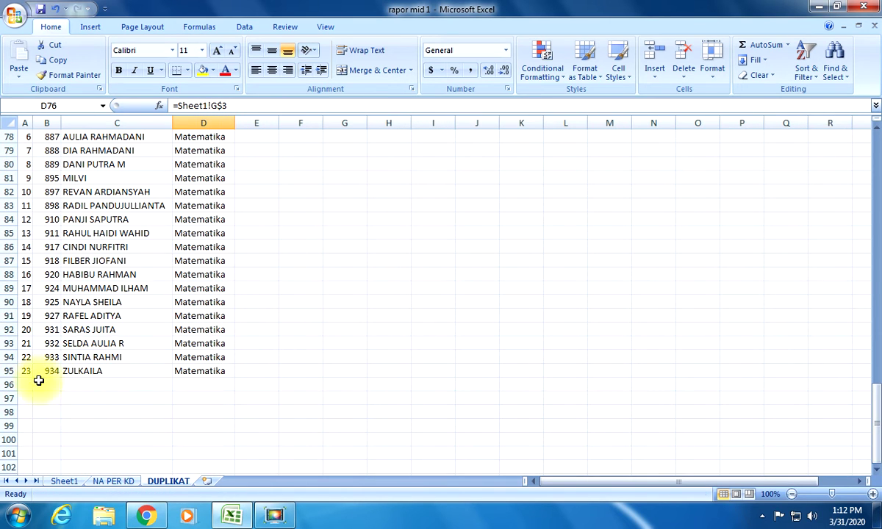
pyautogui.moveTo(27, 371); pyautogui.dragTo(188, 390)
# - Link the IPA subject heading into D96 with the formula =Sheet1!H3
pyautogui.scroll(3, 220, 355)
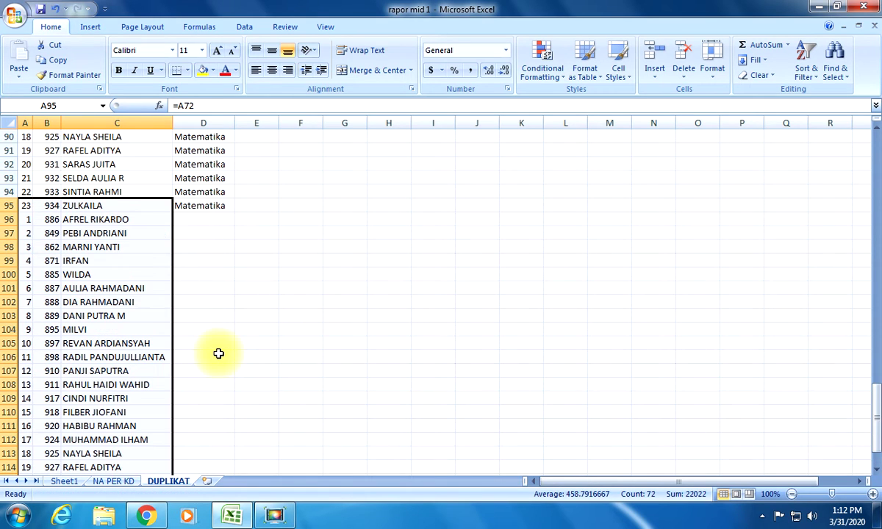
pyautogui.click(186, 219)
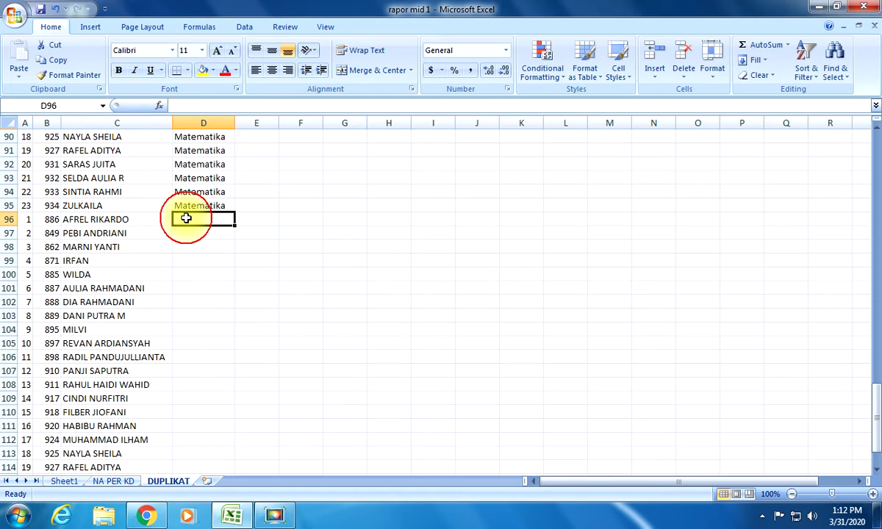
pyautogui.write('=')
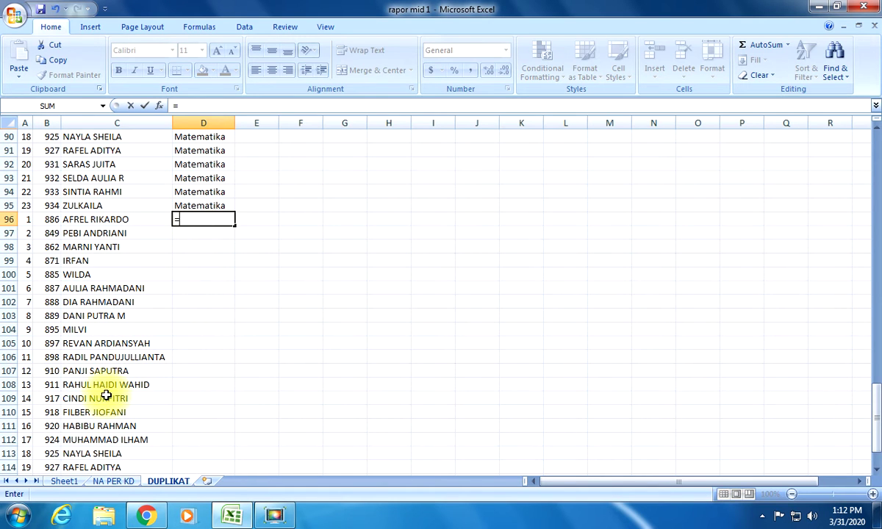
pyautogui.click(64, 481)
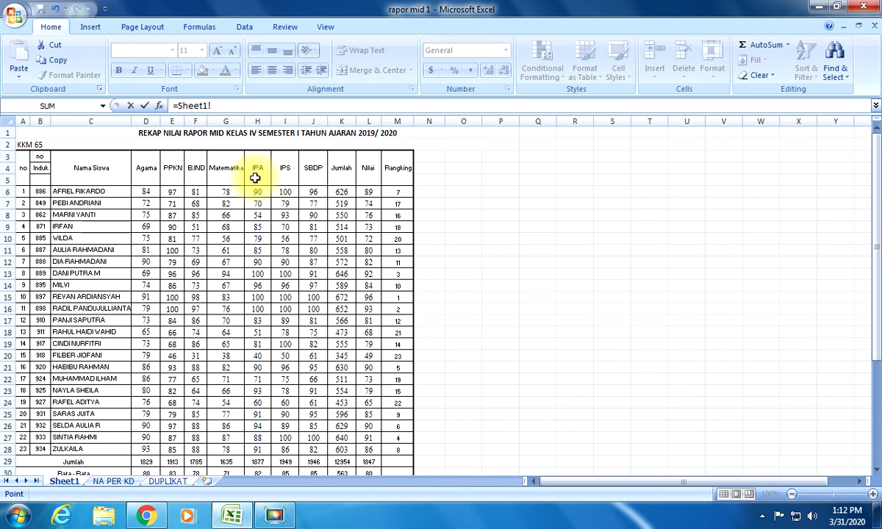
pyautogui.press('Return')
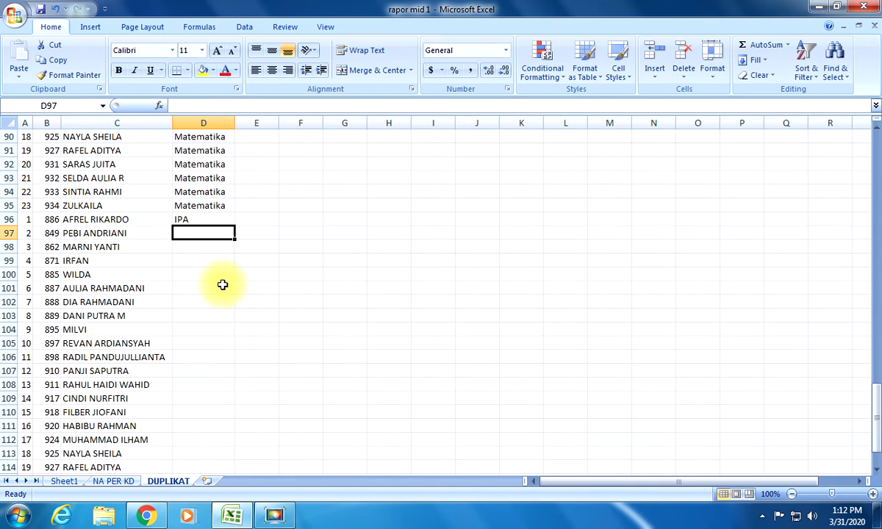
# - Lock the row reference in D96 as =Sheet1!H$3 and fill the subject down to D118
pyautogui.click(194, 219)
pyautogui.click(217, 104)
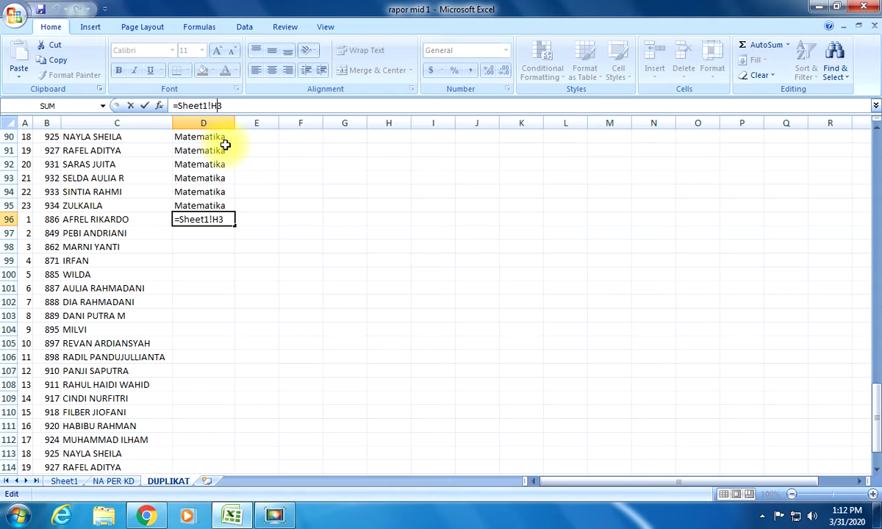
pyautogui.write('$')
pyautogui.press('Return')
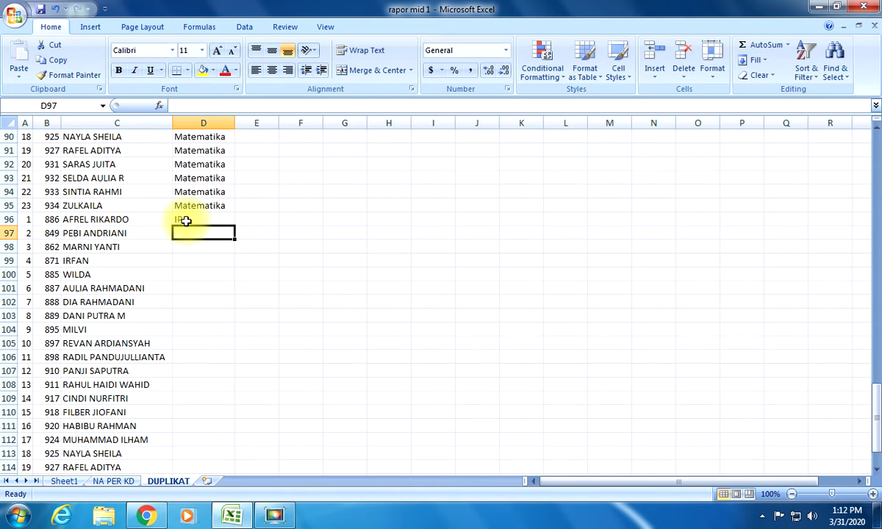
pyautogui.click(186, 220)
pyautogui.moveTo(234, 225); pyautogui.dragTo(221, 443)
# - Extend the student formulas in A118:C118 down through row 141 and clear the surplus entries in A142:C143
pyautogui.scroll(-2, 266, 370)
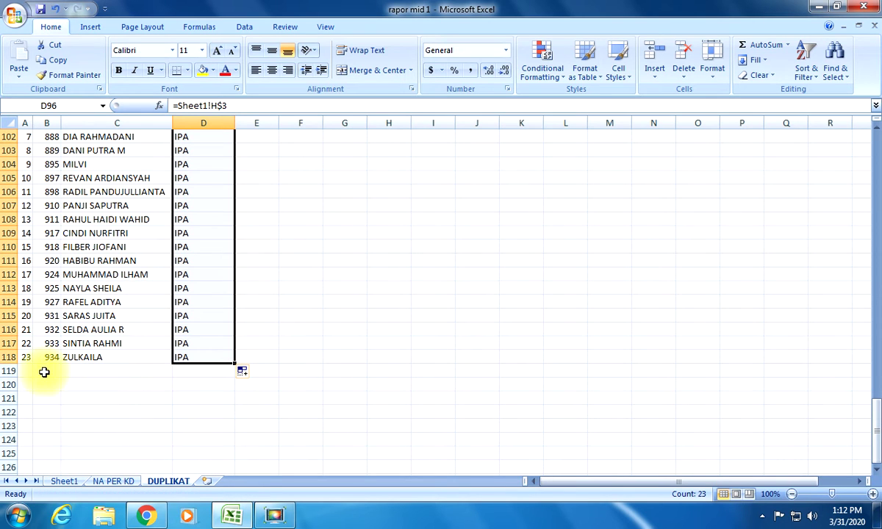
pyautogui.moveTo(24, 358); pyautogui.dragTo(171, 492)
pyautogui.moveTo(24, 440); pyautogui.dragTo(111, 452)
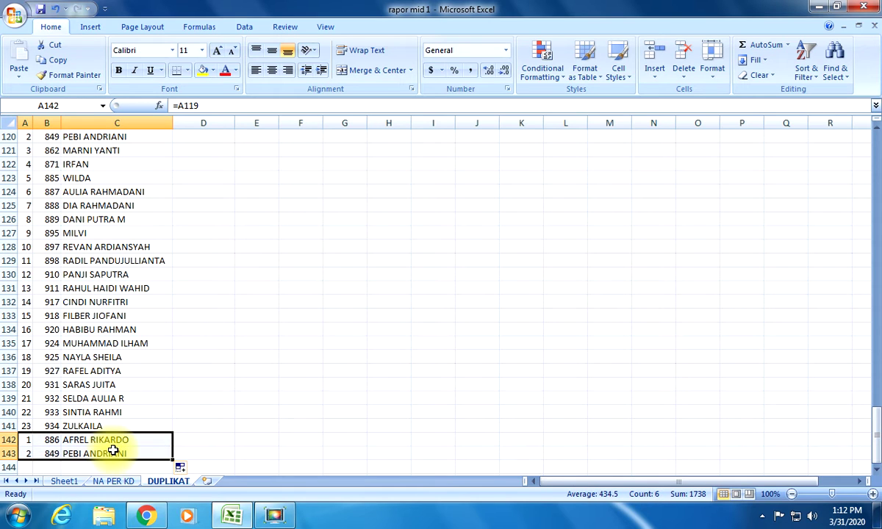
pyautogui.press('Delete')
# - Enter the formula =Sheet1!I3 in D119 to link the IPS subject heading
pyautogui.scroll(3, 162, 331)
pyautogui.click(198, 247)
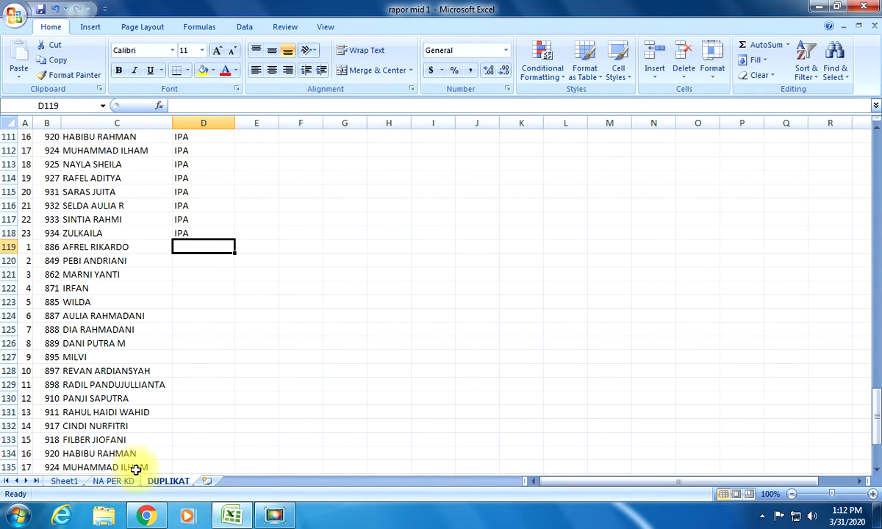
pyautogui.write('=')
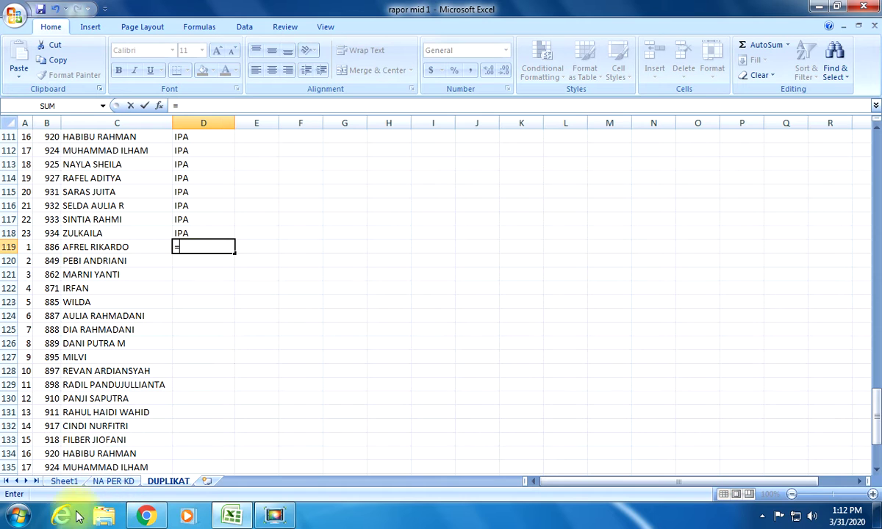
pyautogui.click(62, 482)
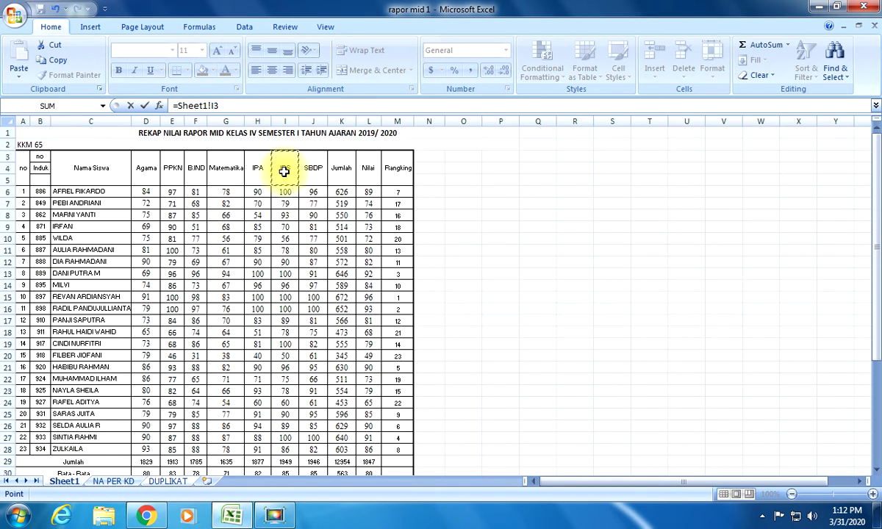
pyautogui.press('Return')
# - Lock the row reference in D119 as =Sheet1!I$3 and fill the subject down to D141
pyautogui.click(193, 247)
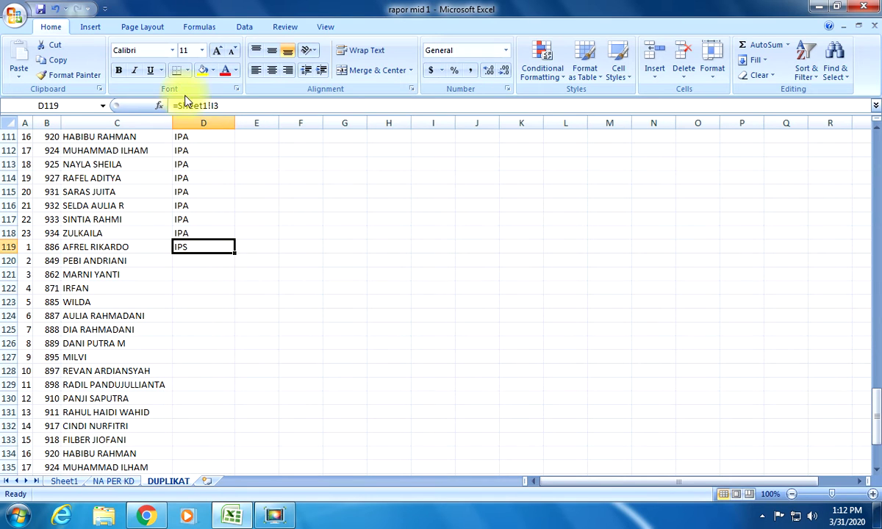
pyautogui.click(215, 106)
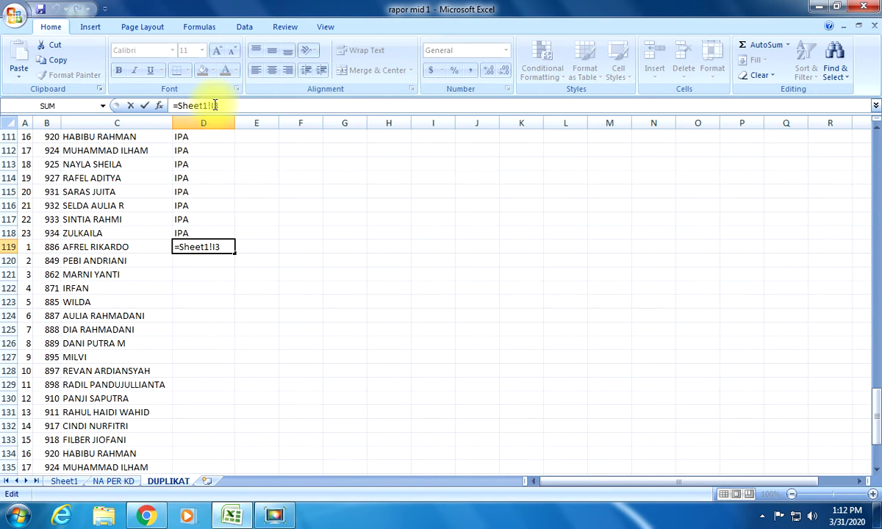
pyautogui.press('Return')
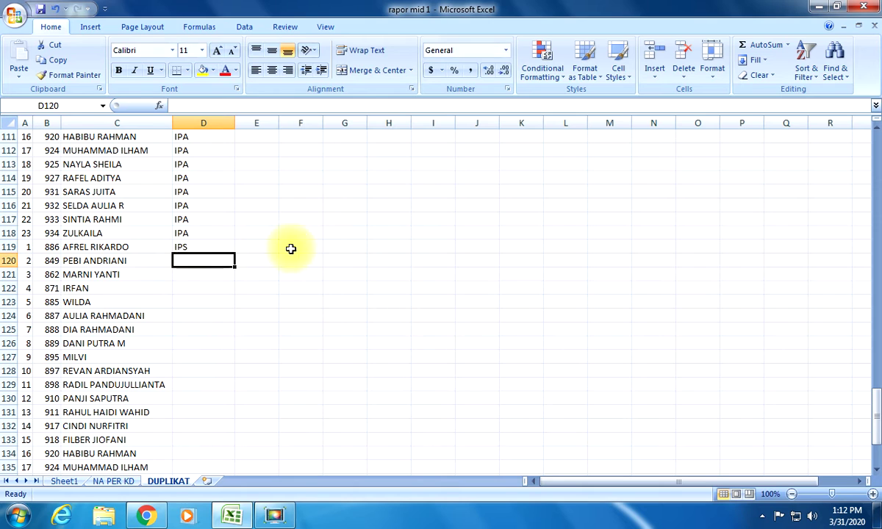
pyautogui.click(197, 250)
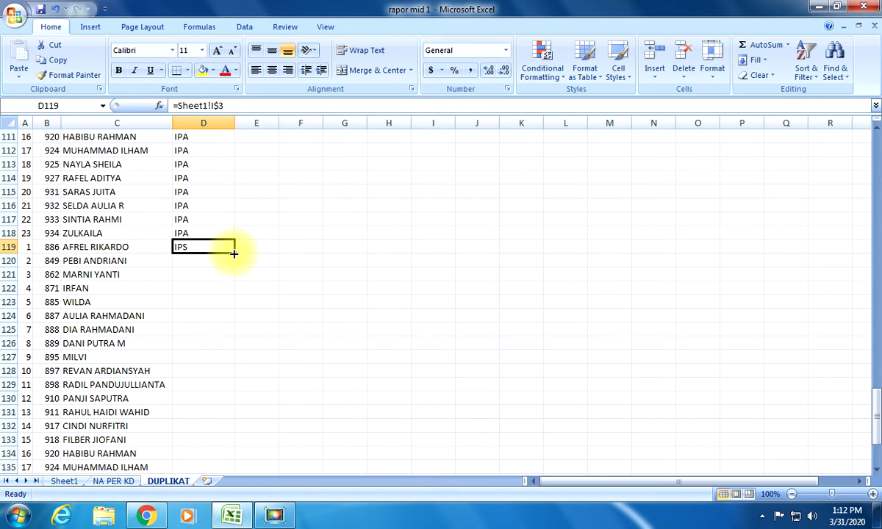
pyautogui.moveTo(233, 253); pyautogui.dragTo(230, 464)
# - Extend the student formulas in A141:C141 down through row 164 to add the last copy of the list
pyautogui.scroll(-3, 276, 338)
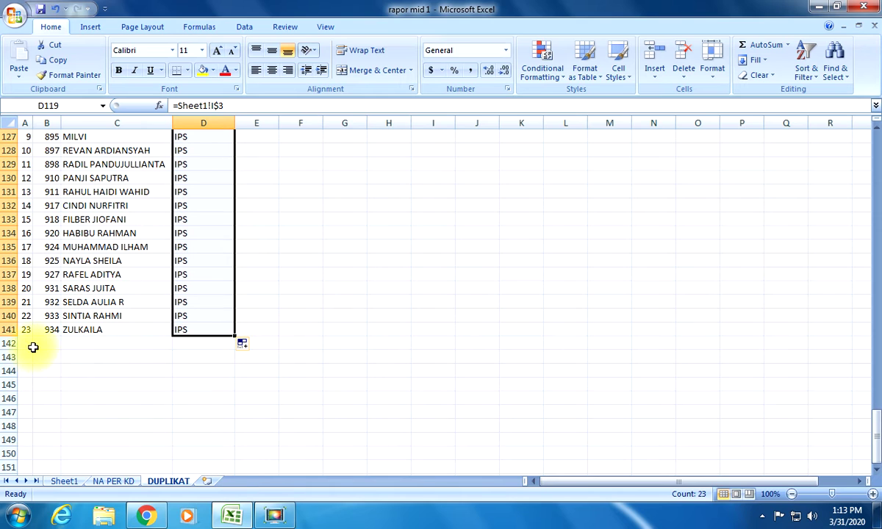
pyautogui.moveTo(26, 333); pyautogui.dragTo(172, 453)
pyautogui.scroll(-2, 169, 449)
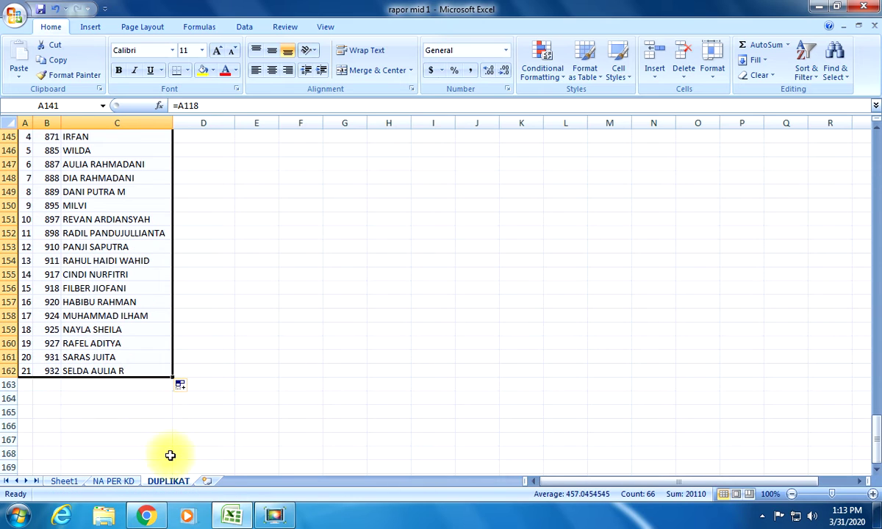
pyautogui.moveTo(172, 379); pyautogui.dragTo(174, 403)
pyautogui.click(114, 387)
# - Enter the formula =Sheet1!J3 in D142 to link the SBDP subject heading
pyautogui.scroll(1, 145, 319)
pyautogui.scroll(2, 169, 287)
pyautogui.click(192, 218)
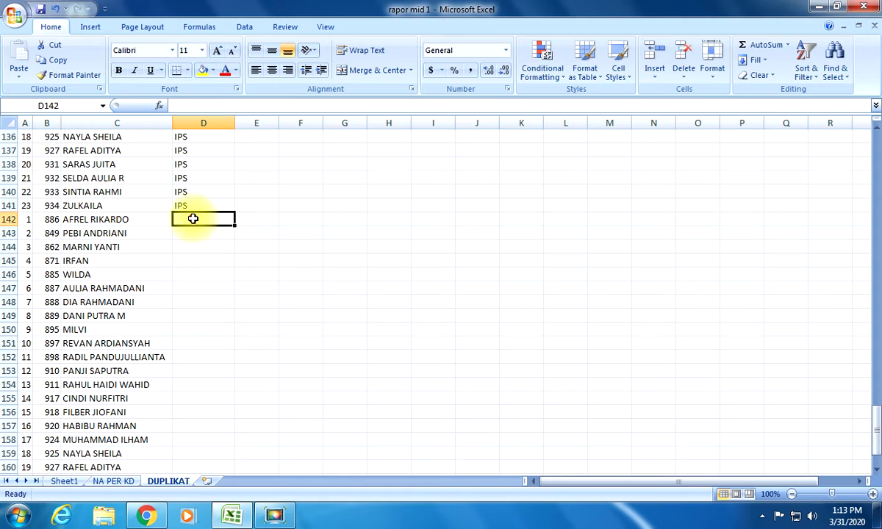
pyautogui.write('=')
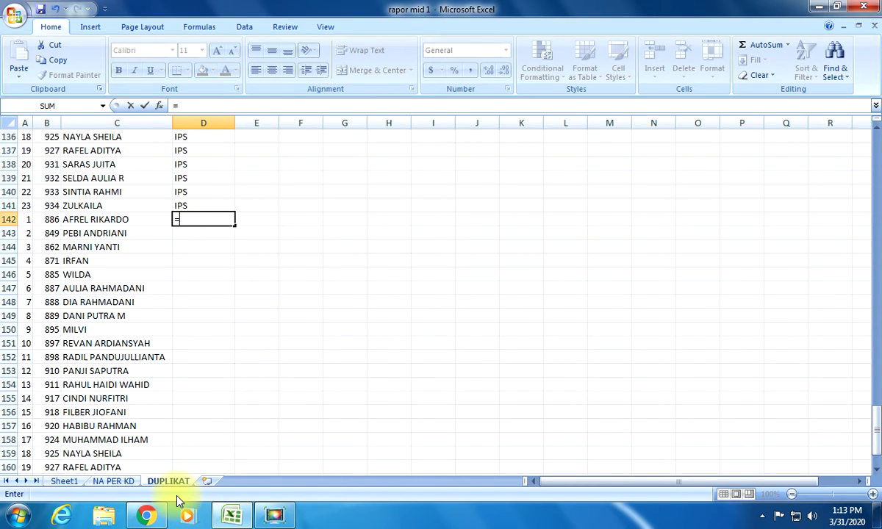
pyautogui.click(62, 481)
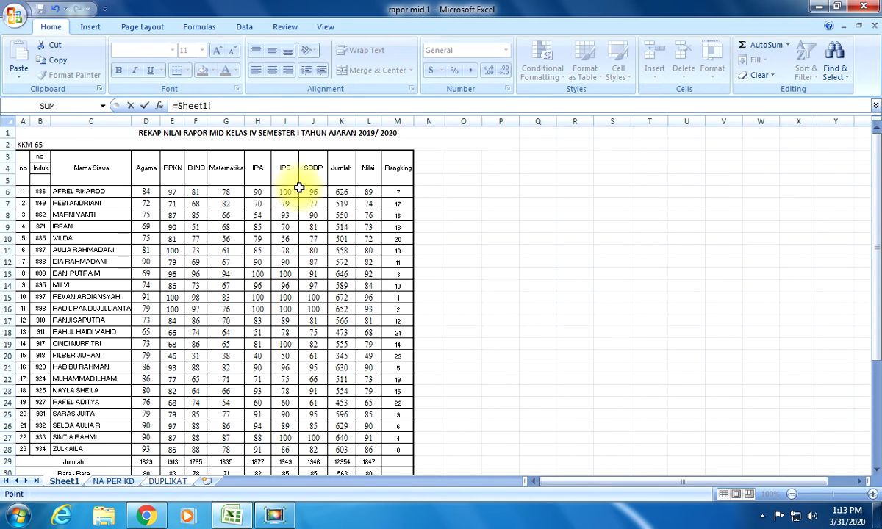
pyautogui.press('Return')
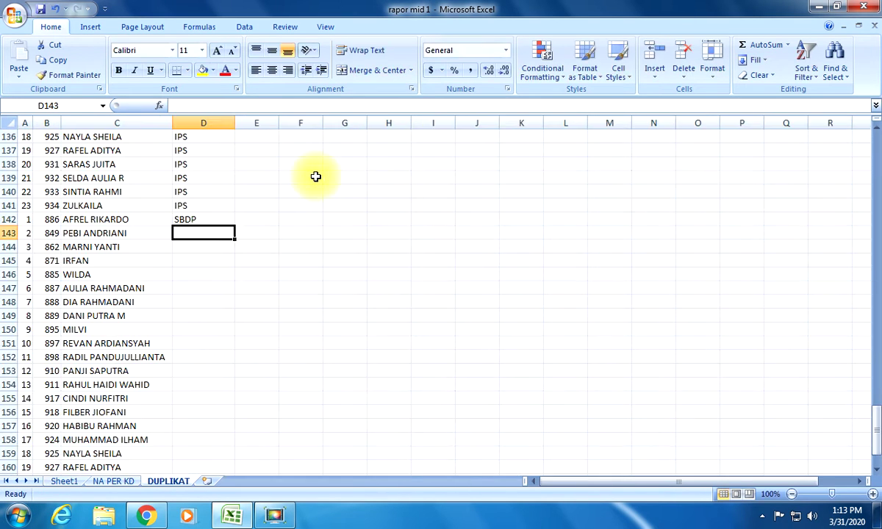
# - Lock the row reference in D142 as =Sheet1!J$3 and fill the subject down to D164
pyautogui.click(193, 221)
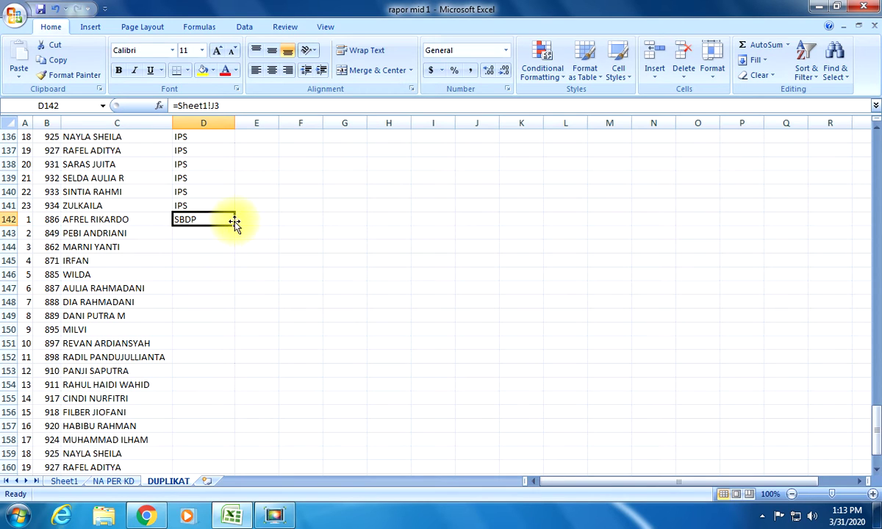
pyautogui.moveTo(235, 228)
pyautogui.mouseDown()
pyautogui.moveTo(233, 300)
pyautogui.moveTo(230, 229)
pyautogui.mouseUp()
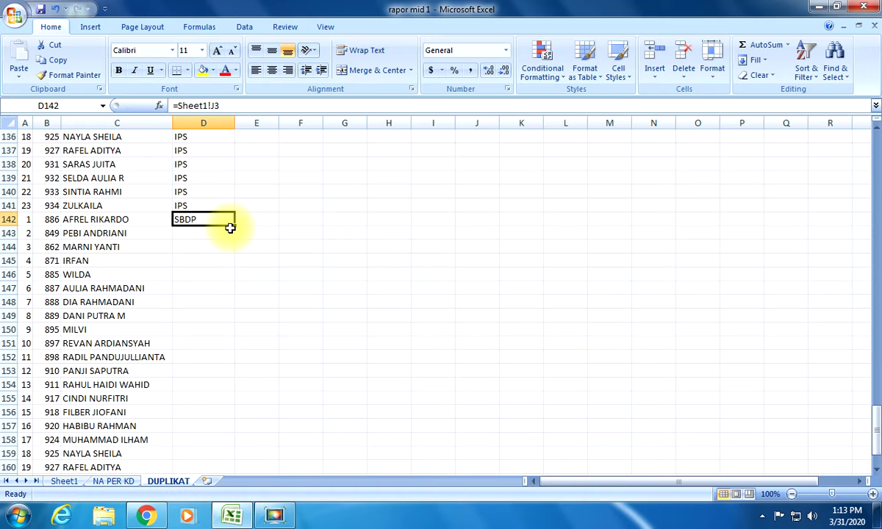
pyautogui.click(214, 106)
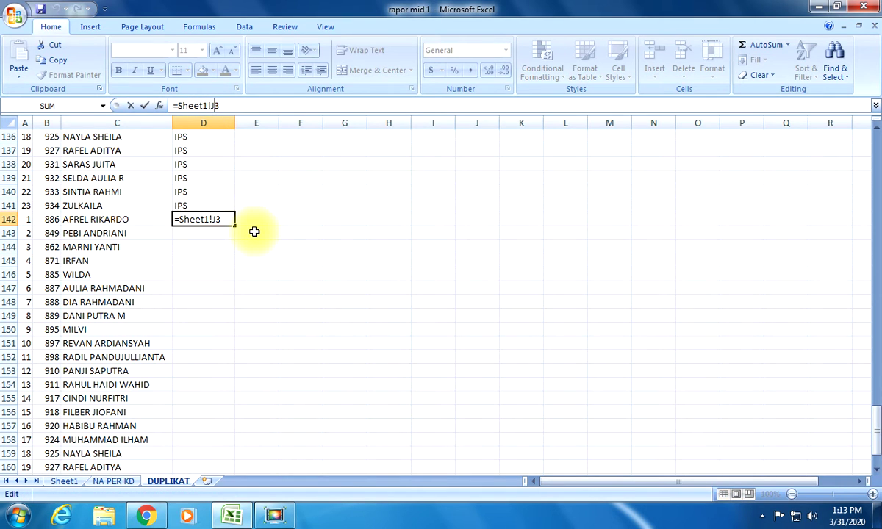
pyautogui.write('$')
pyautogui.press('Return')
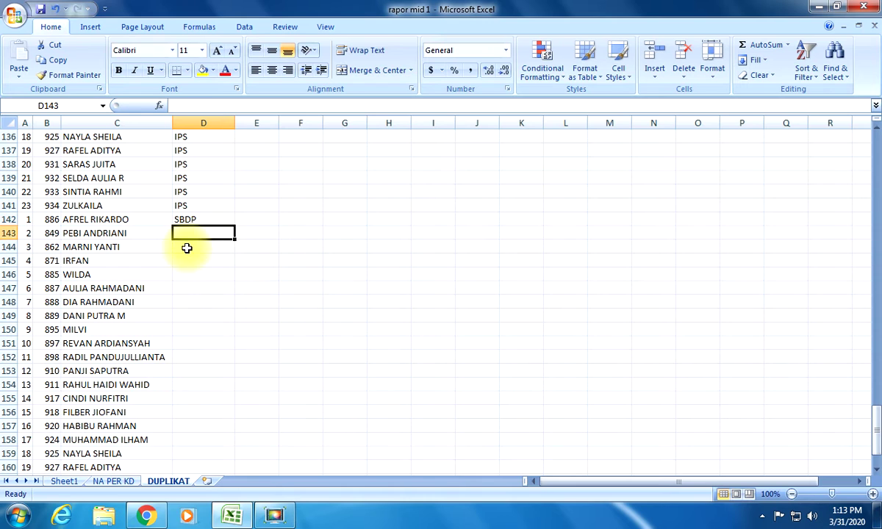
pyautogui.click(203, 219)
pyautogui.moveTo(235, 227); pyautogui.dragTo(231, 458)
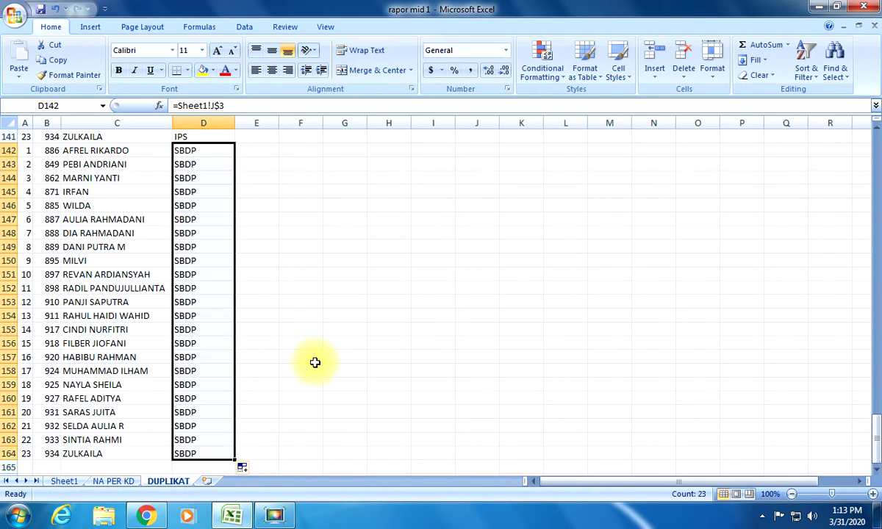
# - Enter the formula =Sheet1!D6 in E4 to link the first student's Agama score
pyautogui.scroll(20, 308, 361)
pyautogui.scroll(20, 308, 361)
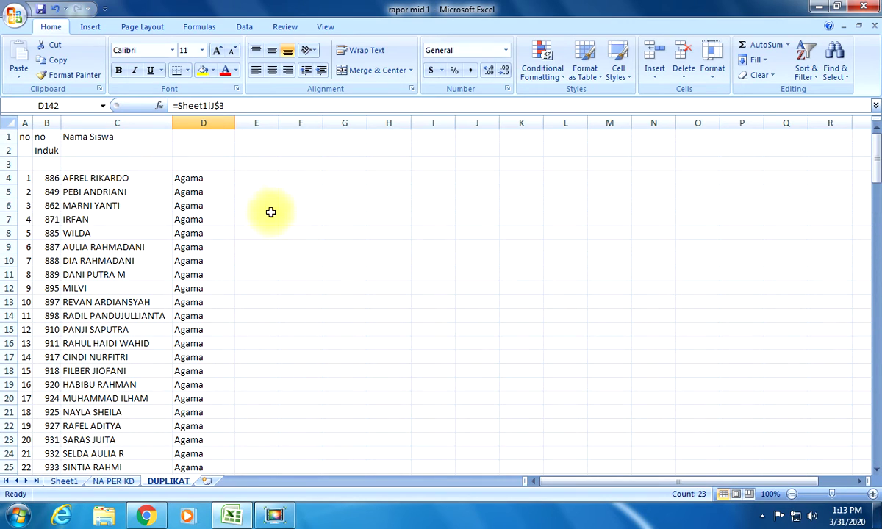
pyautogui.click(197, 178)
pyautogui.click(262, 178)
pyautogui.doubleClick(266, 178)
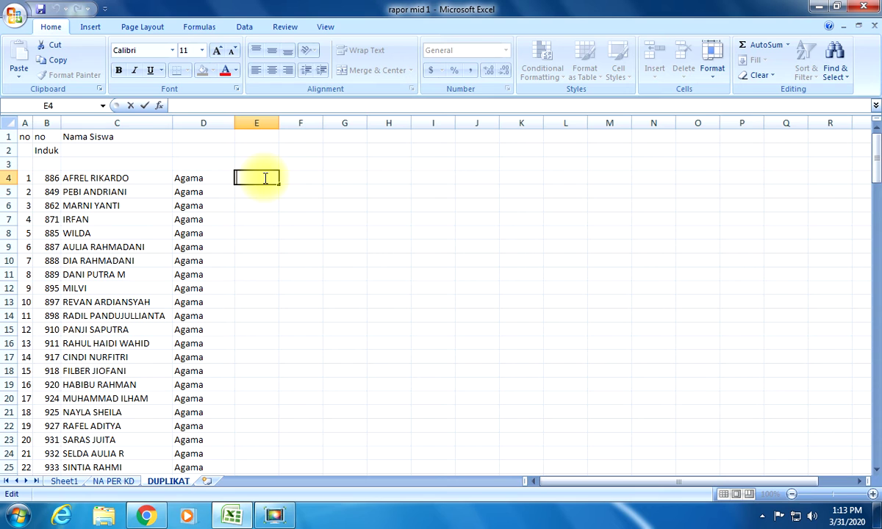
pyautogui.write('=')
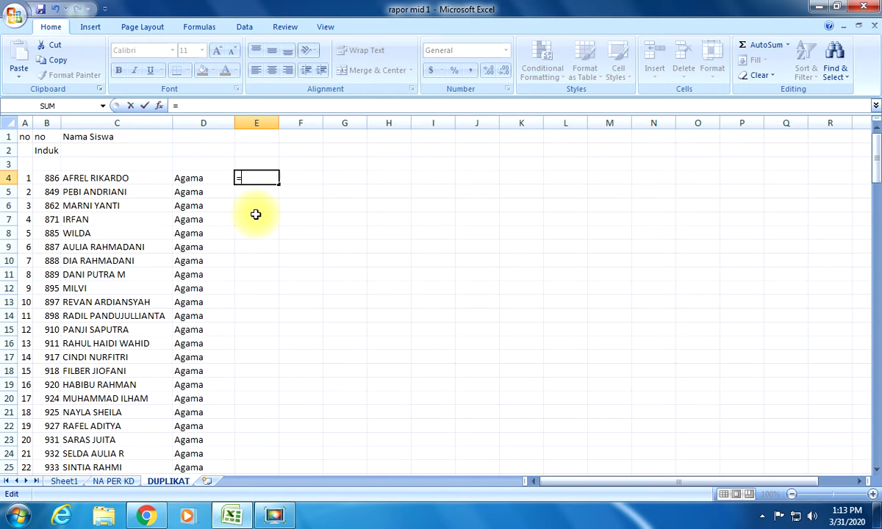
pyautogui.click(80, 479)
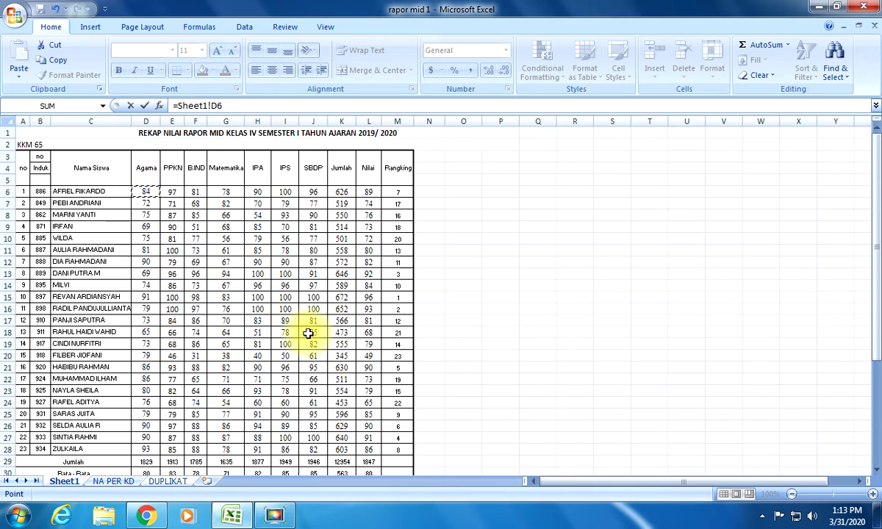
pyautogui.press('Return')
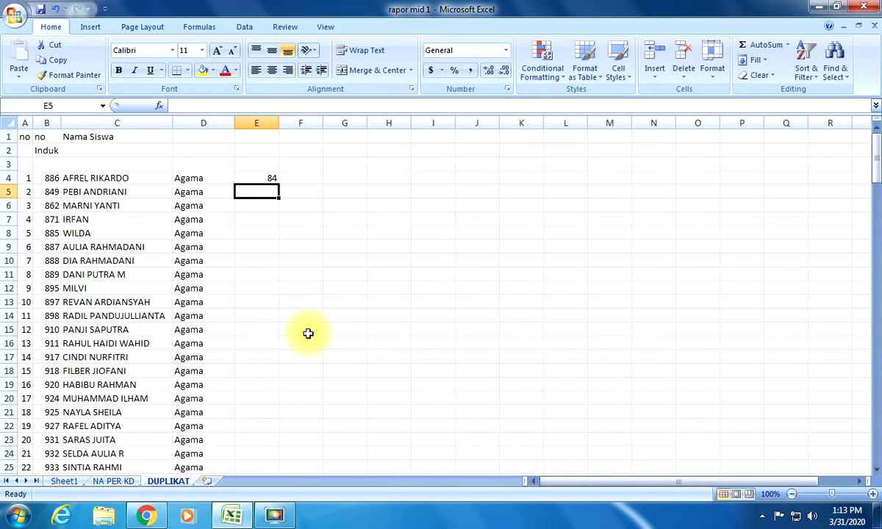
# - Fill the Agama score formula from E4 down to E26 and compare the scores with the Agama column on Sheet1
pyautogui.click(259, 178)
pyautogui.moveTo(280, 182); pyautogui.dragTo(251, 430)
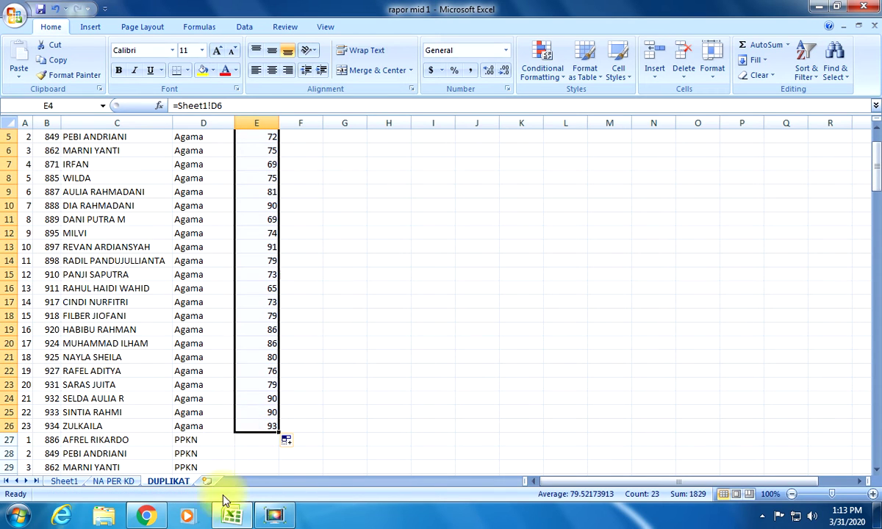
pyautogui.click(62, 482)
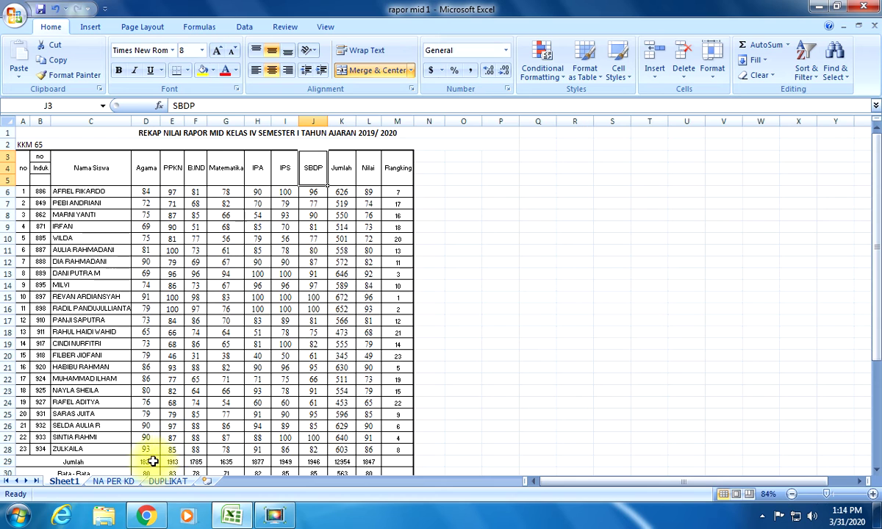
pyautogui.click(167, 482)
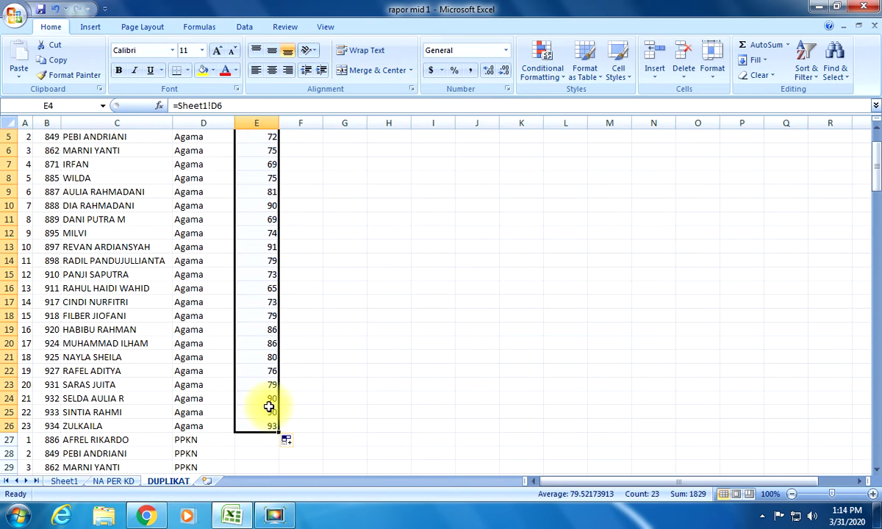
# - Enter the formula =Sheet1!E6 in E27 and fill the linked PPKN scores down to E49
pyautogui.scroll(-2, 264, 398)
pyautogui.click(259, 362)
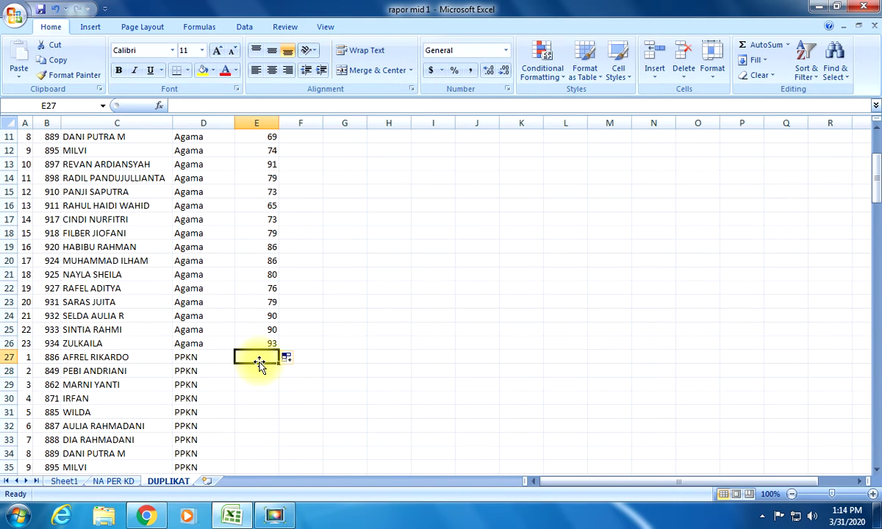
pyautogui.write('=')
pyautogui.click(66, 481)
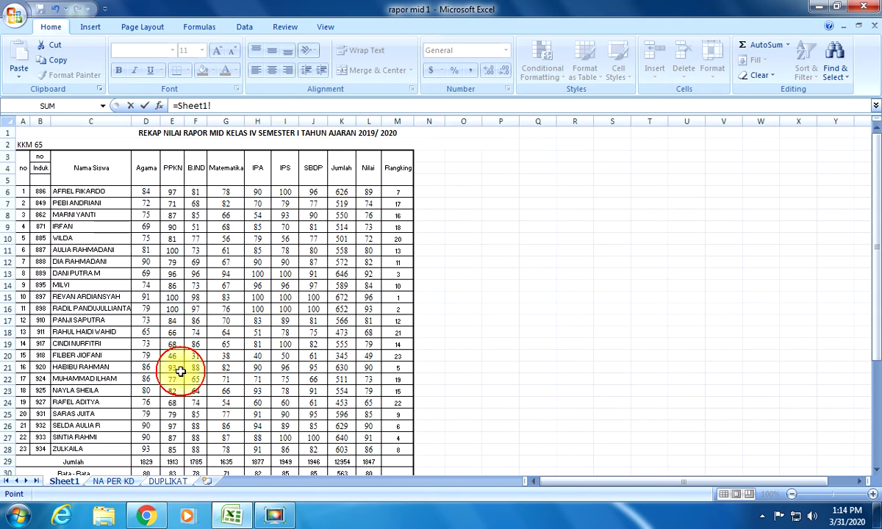
pyautogui.press('Return')
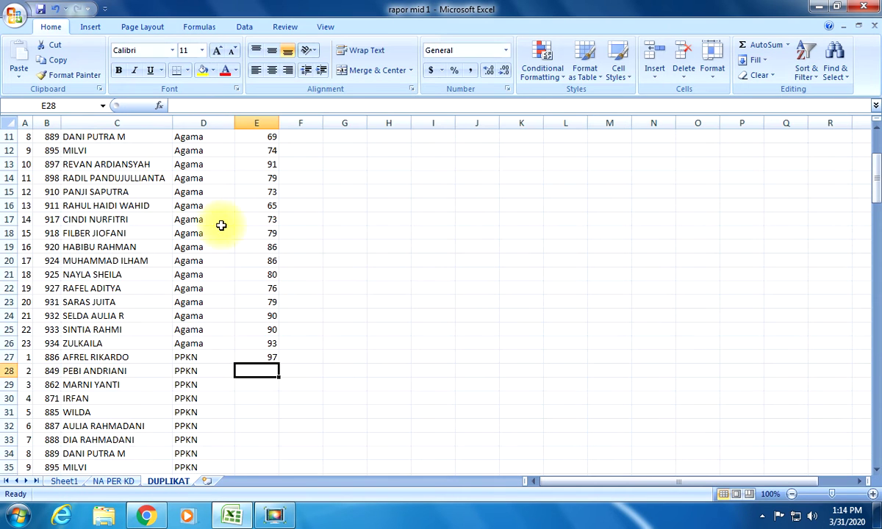
pyautogui.scroll(-2, 294, 294)
pyautogui.click(274, 275)
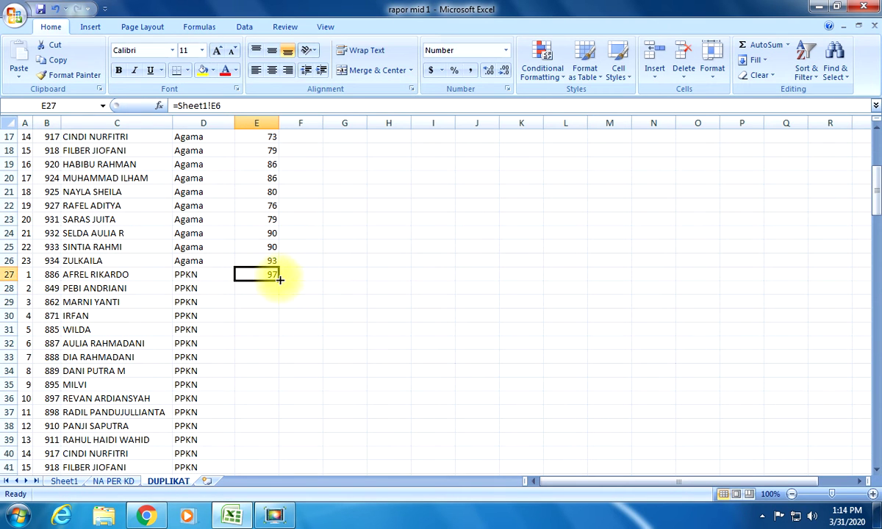
pyautogui.moveTo(280, 280); pyautogui.dragTo(251, 366)
pyautogui.scroll(-1, 288, 393)
# - Enter the formula =Sheet1!F6 in E50 and fill the linked B.IND scores down to E72
pyautogui.click(250, 331)
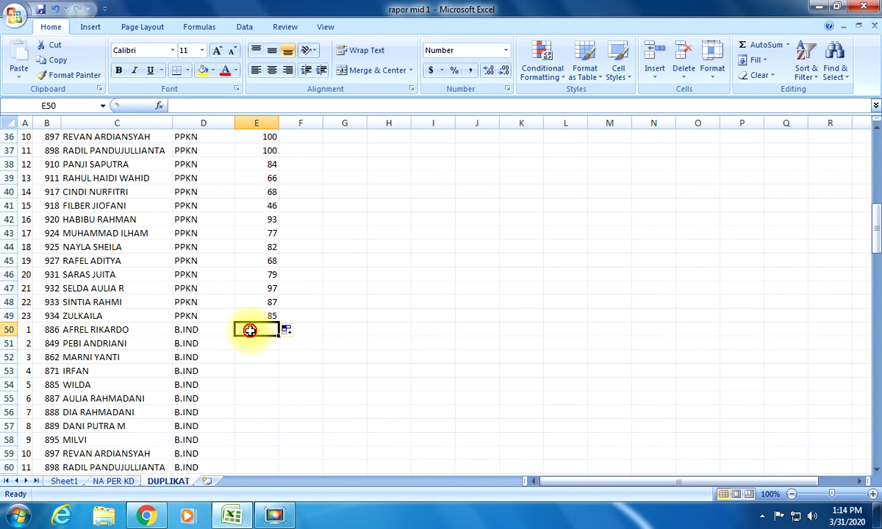
pyautogui.write('=')
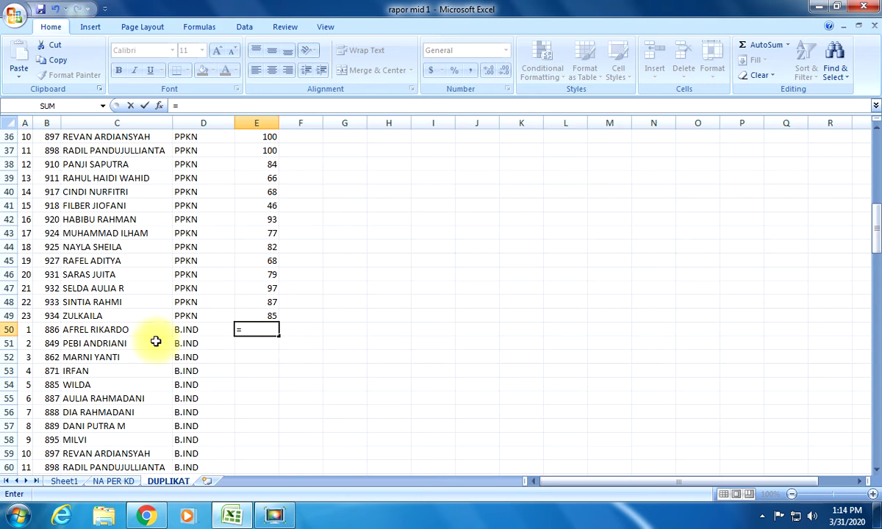
pyautogui.click(74, 481)
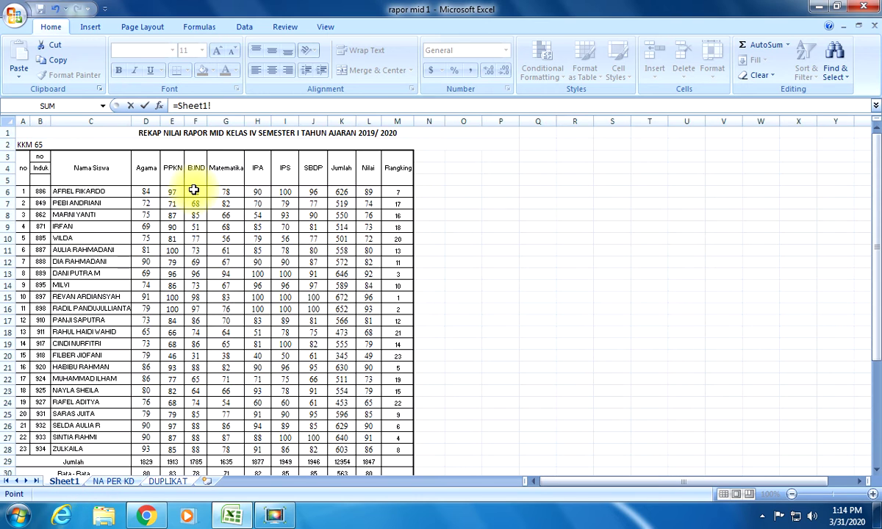
pyautogui.press('Return')
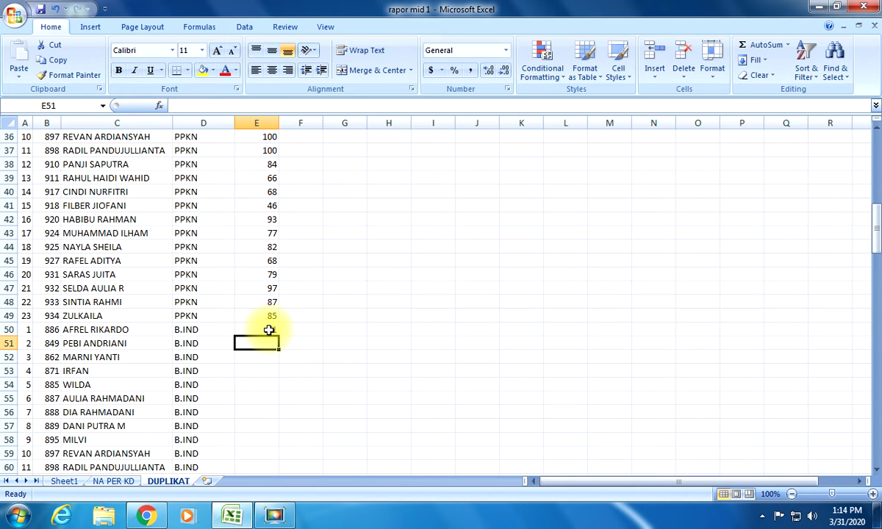
pyautogui.click(266, 330)
pyautogui.moveTo(278, 373); pyautogui.dragTo(255, 395)
# - Enter the formula =Sheet1!G6 in E73 and fill the linked Matematika scores down to E95
pyautogui.click(259, 400)
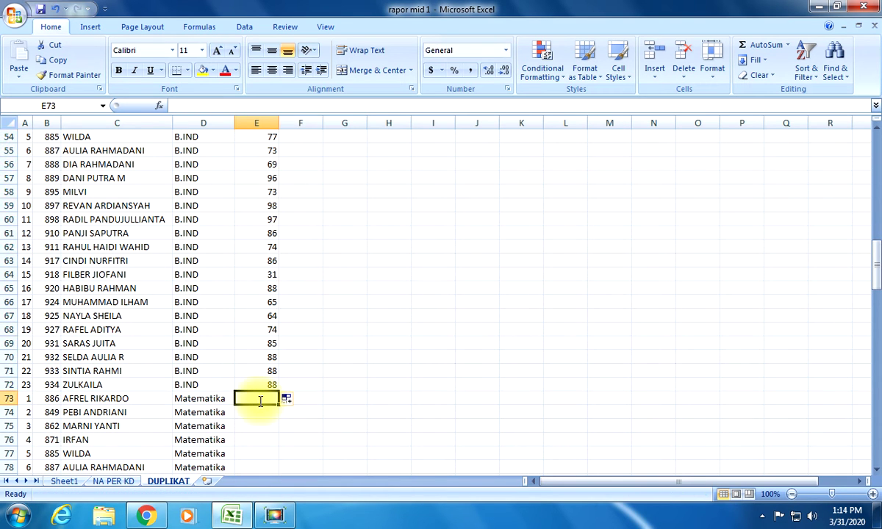
pyautogui.write('=')
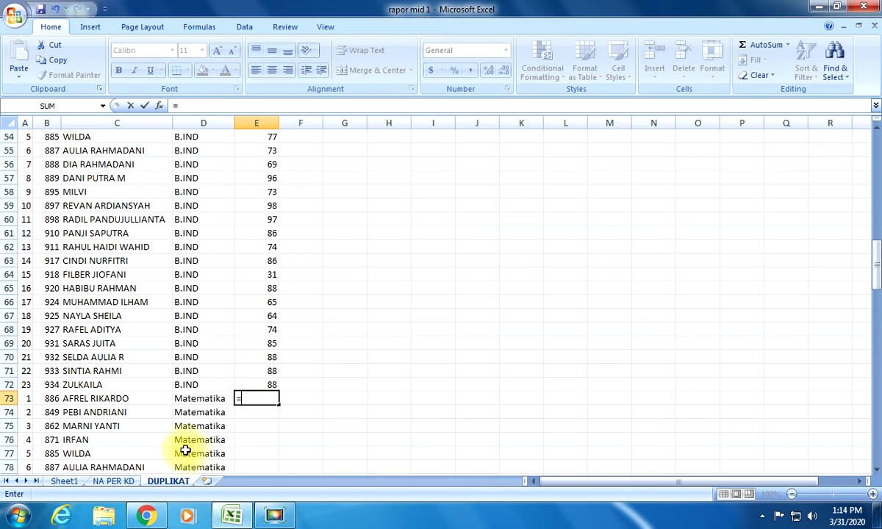
pyautogui.click(64, 481)
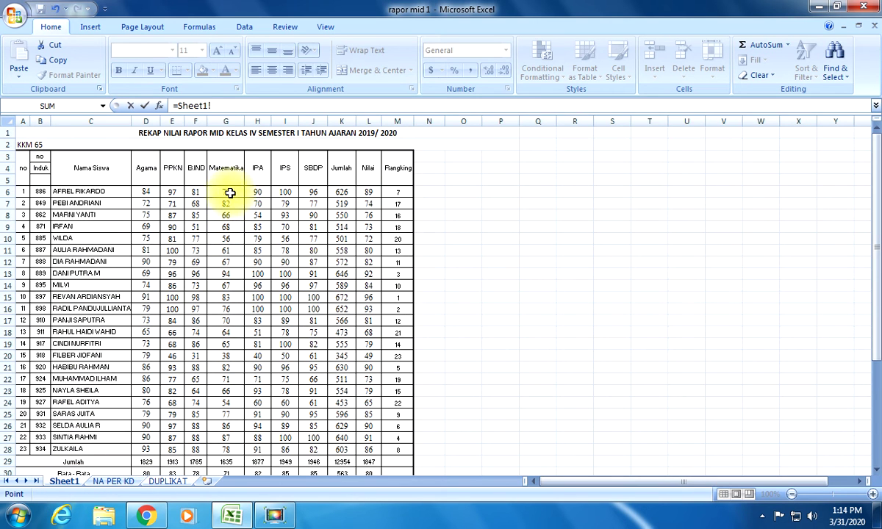
pyautogui.press('Return')
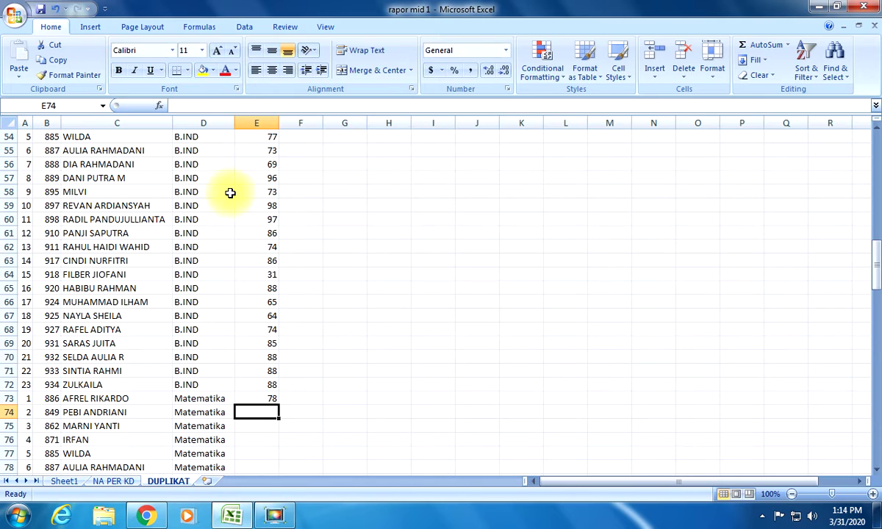
pyautogui.click(259, 319)
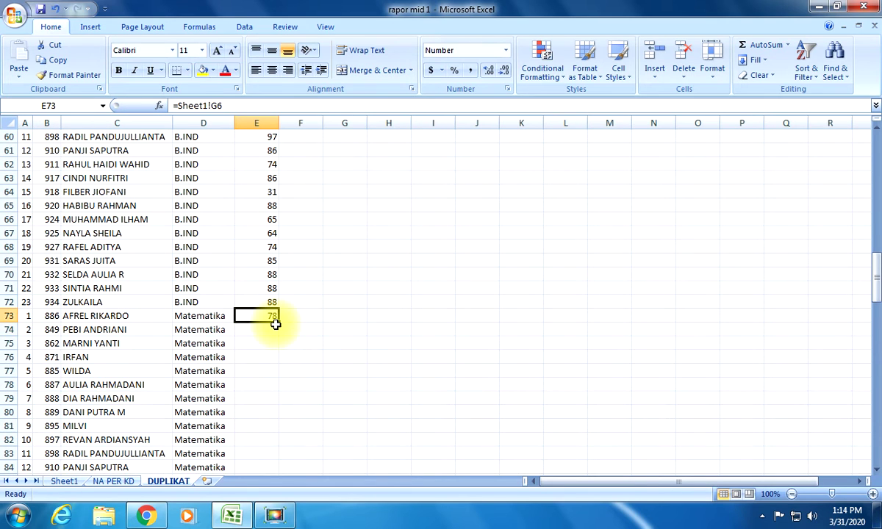
pyautogui.moveTo(279, 324); pyautogui.dragTo(252, 298)
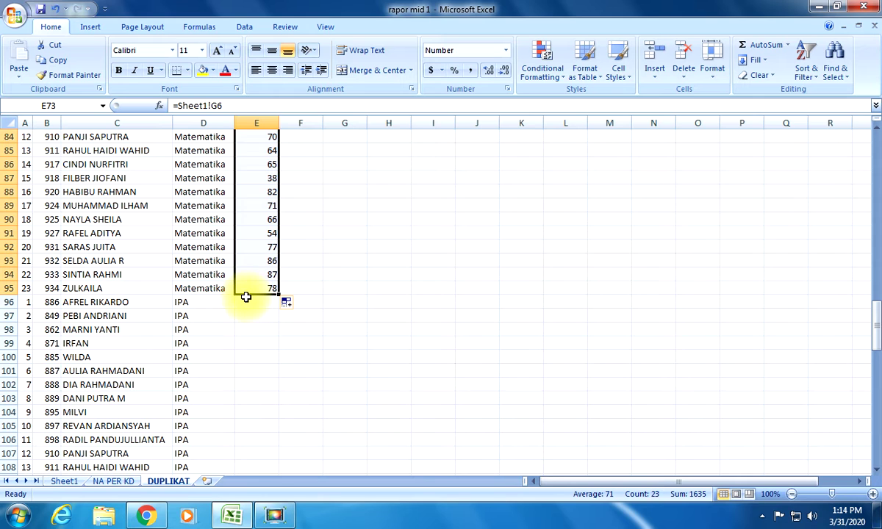
# - Enter the formula =Sheet1!H6 in E96 for the IPA scores and fill it down to E141
pyautogui.click(252, 300)
pyautogui.write('=')
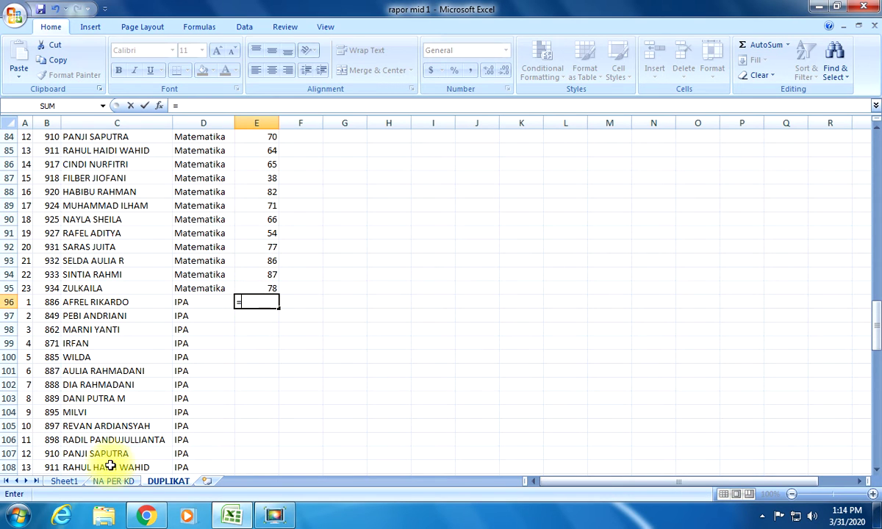
pyautogui.click(64, 481)
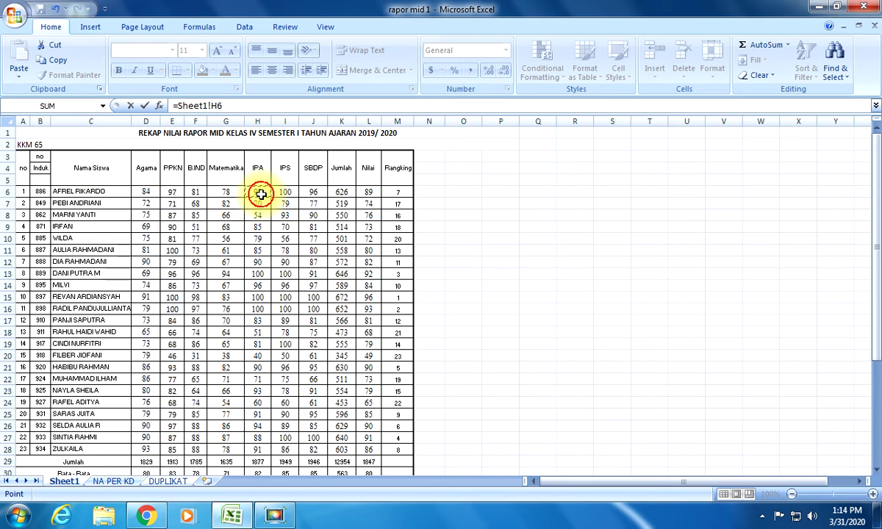
pyautogui.press('Return')
pyautogui.click(277, 304)
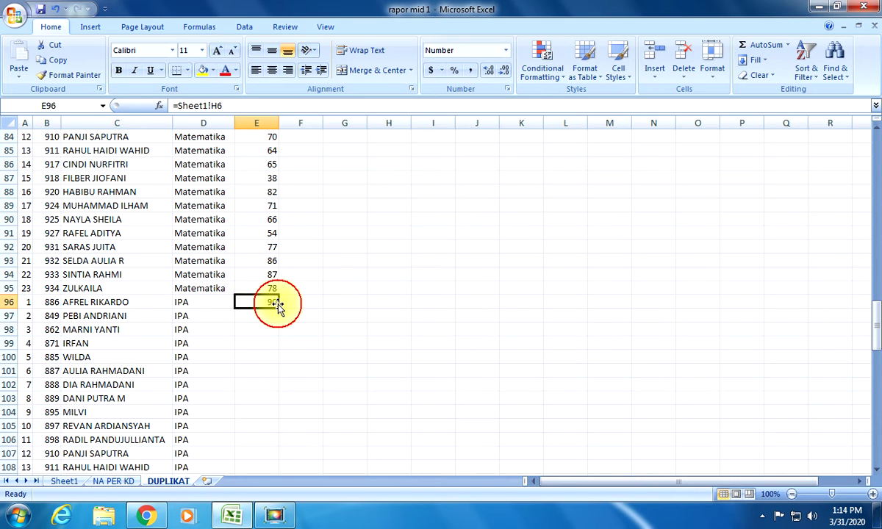
pyautogui.moveTo(278, 306); pyautogui.dragTo(249, 308)
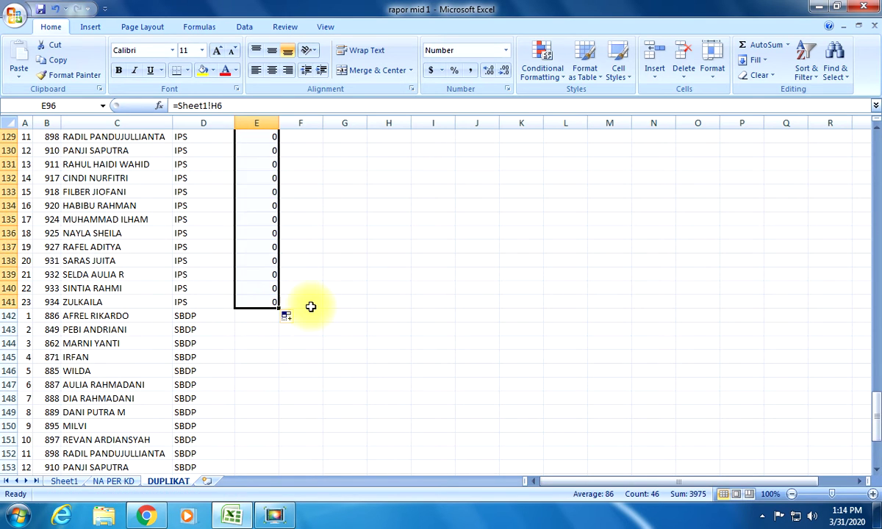
# - Clear the zero values overfilled into the IPS rows, from E123 to E141
pyautogui.scroll(4, 311, 305)
pyautogui.scroll(2, 292, 278)
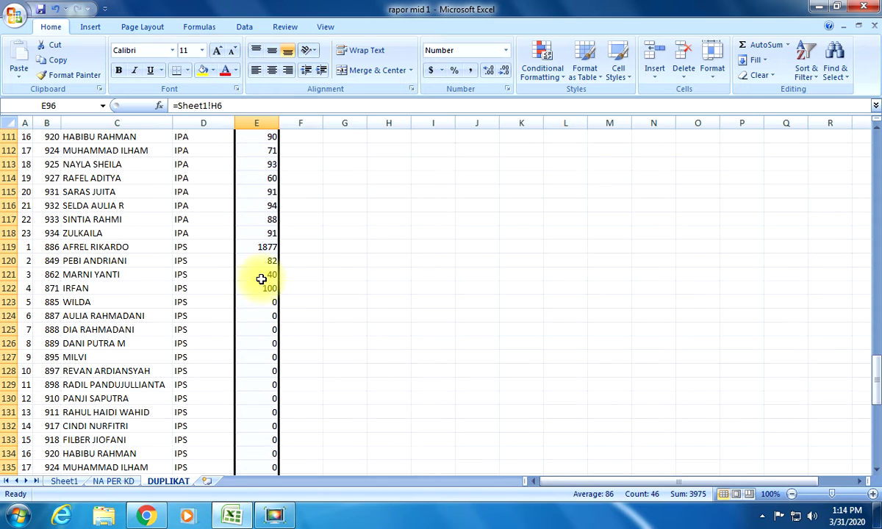
pyautogui.click(258, 302)
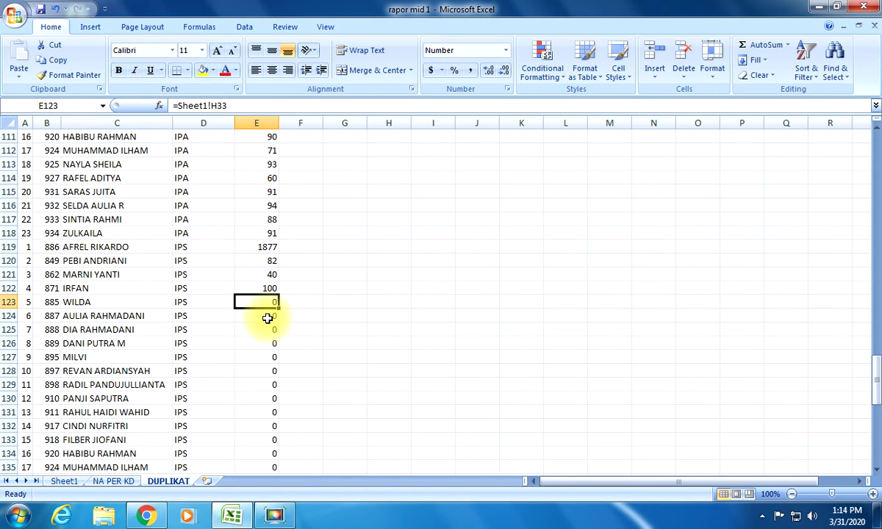
pyautogui.moveTo(258, 302); pyautogui.dragTo(259, 423)
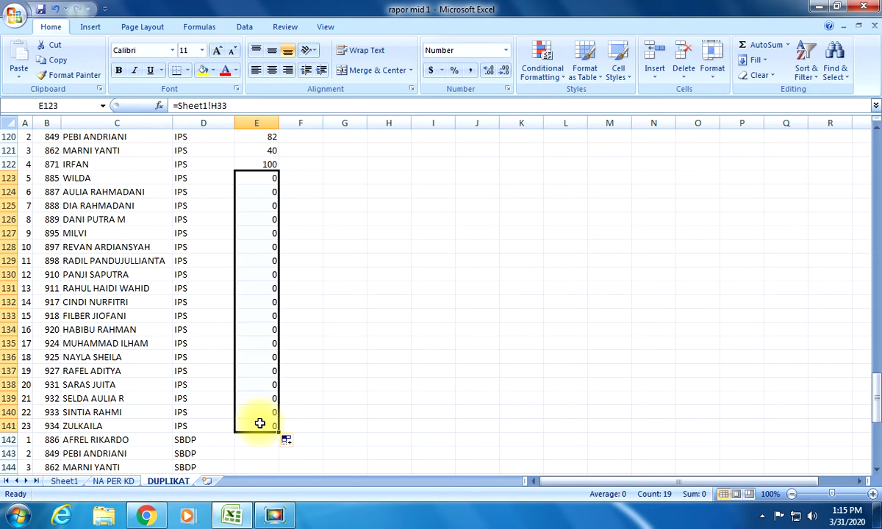
pyautogui.press('Delete')
pyautogui.scroll(3, 266, 353)
# - Enter the formula =Sheet1!I6 in E123 to link an IPS score
pyautogui.click(252, 302)
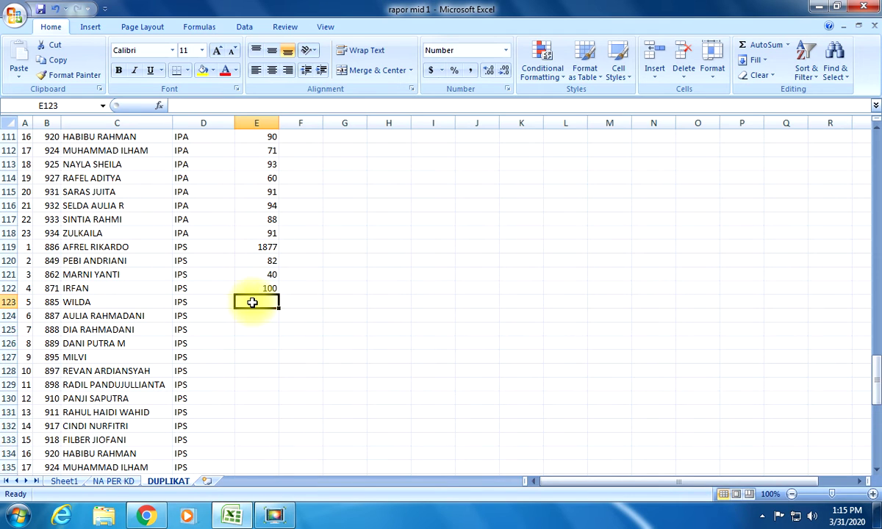
pyautogui.write('=')
pyautogui.click(67, 482)
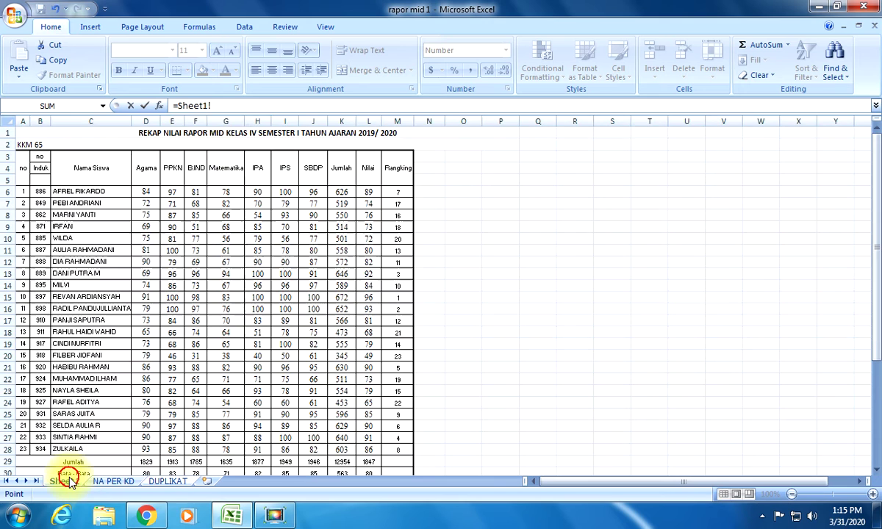
pyautogui.press('Return')
pyautogui.scroll(-3, 295, 246)
pyautogui.click(265, 179)
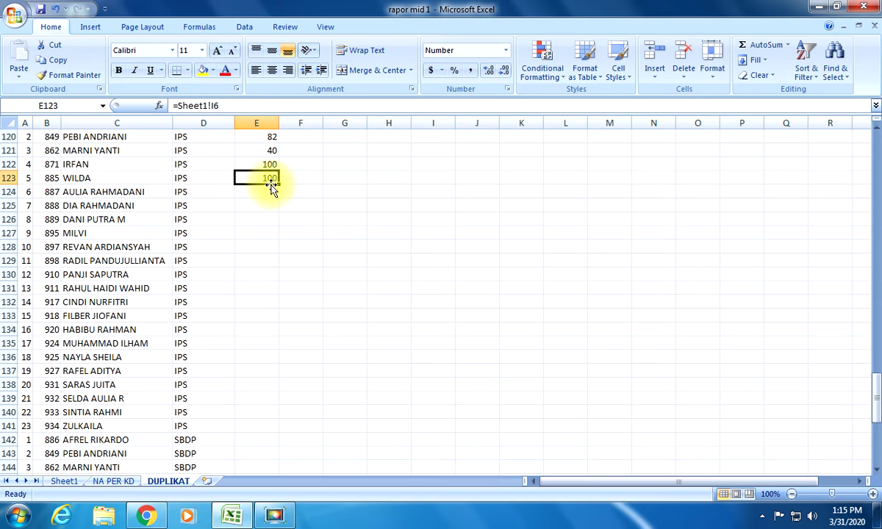
# - Replace the formula in E119 with =Sheet1!I6 and fill the linked IPS scores down to E141
pyautogui.scroll(2, 271, 187)
pyautogui.click(269, 209)
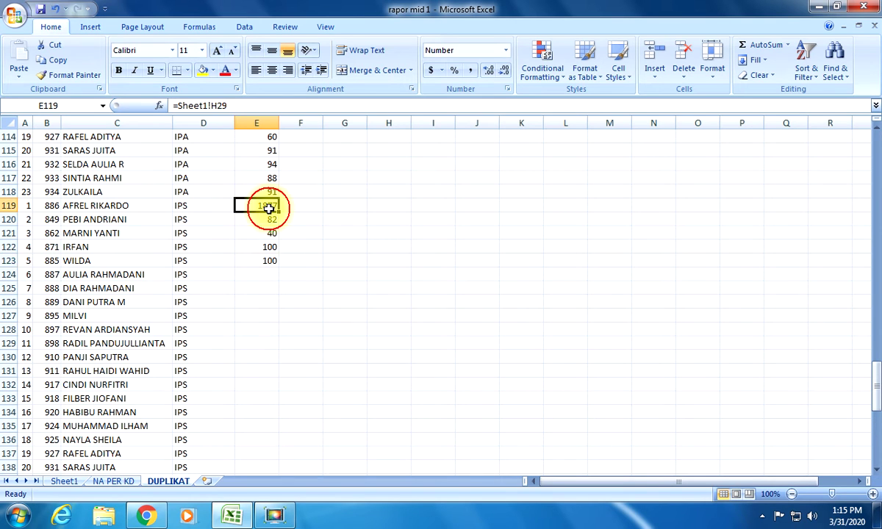
pyautogui.write('=')
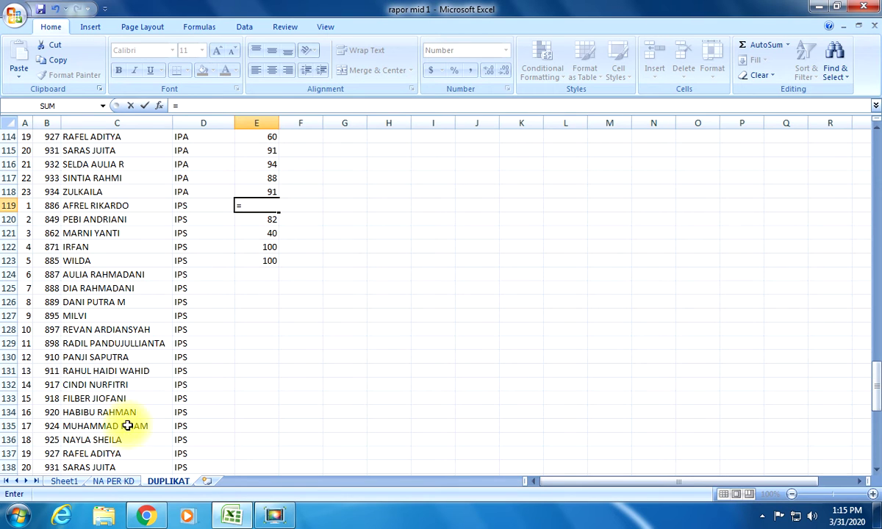
pyautogui.click(63, 482)
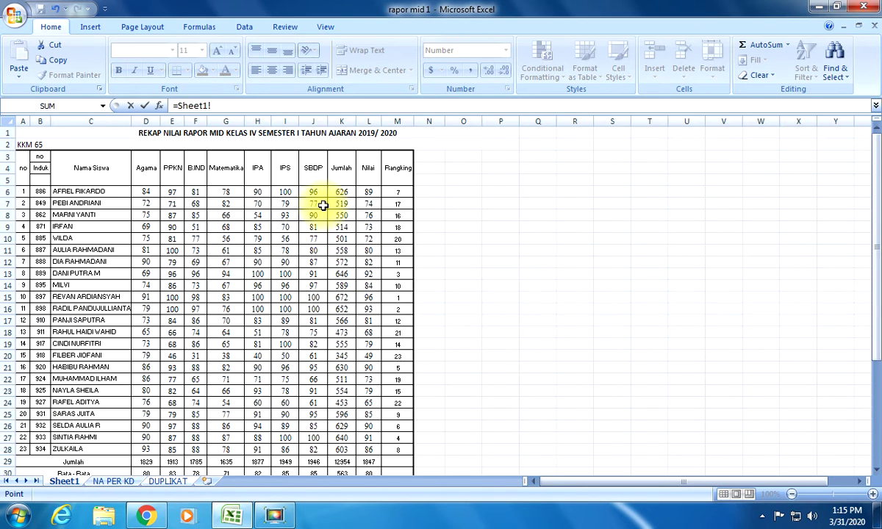
pyautogui.press('Return')
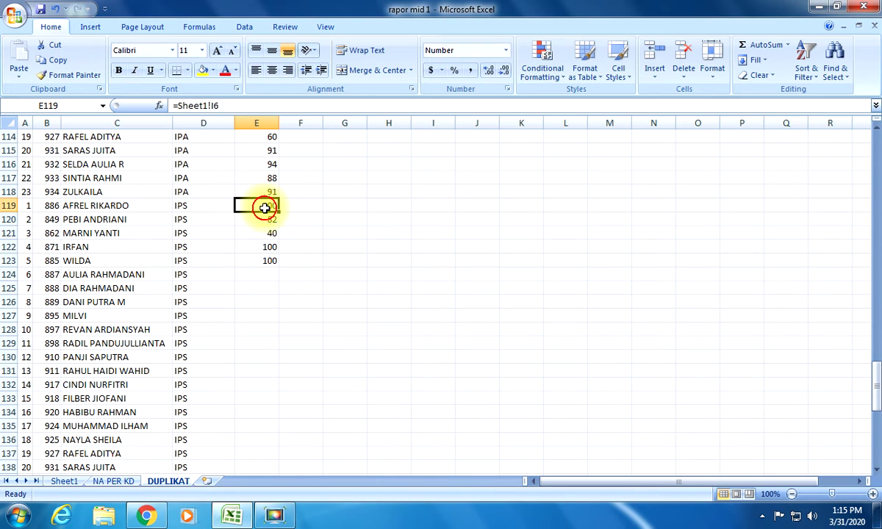
pyautogui.moveTo(276, 212); pyautogui.dragTo(255, 447)
pyautogui.scroll(1, 363, 342)
pyautogui.scroll(-4, 363, 342)
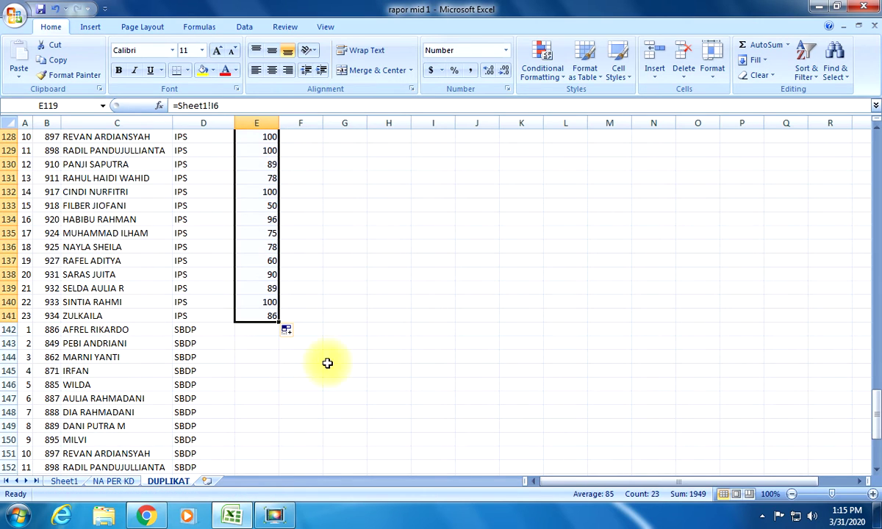
# - Enter the formula =Sheet1!J6 in E142 and fill the linked SBDP scores down to E164
pyautogui.click(246, 331)
pyautogui.write('=')
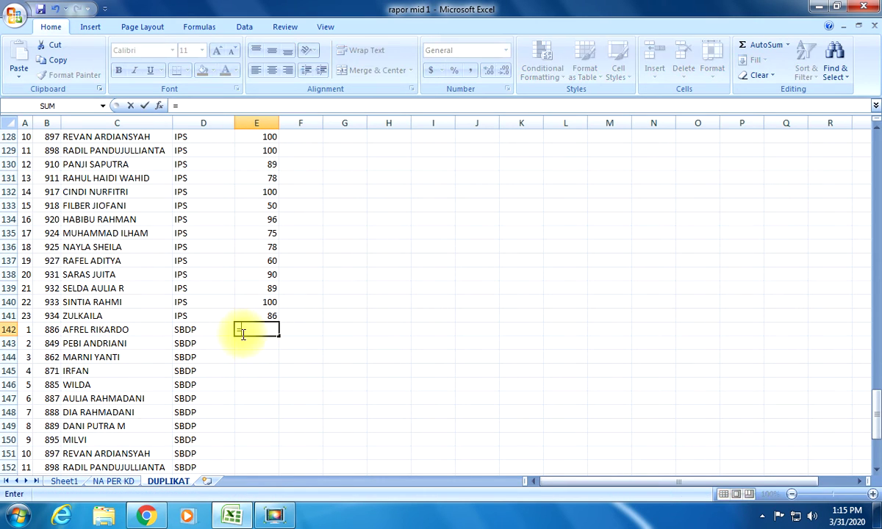
pyautogui.click(62, 481)
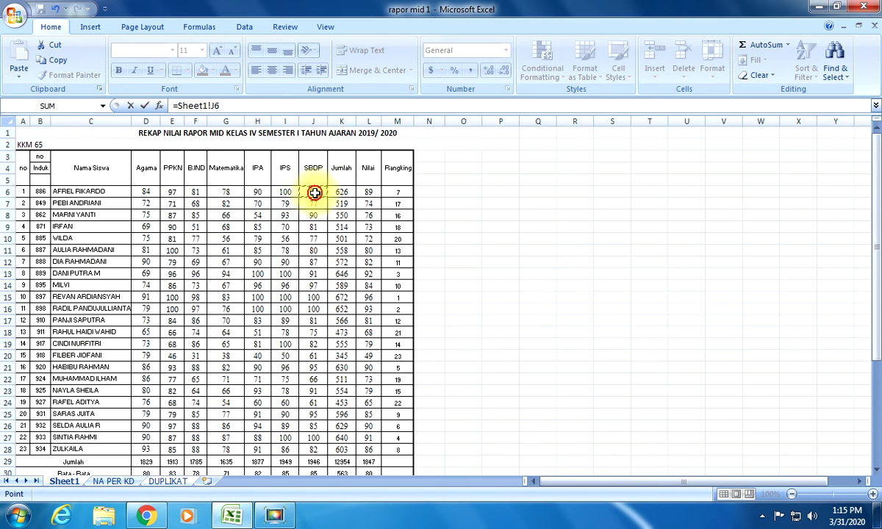
pyautogui.press('Return')
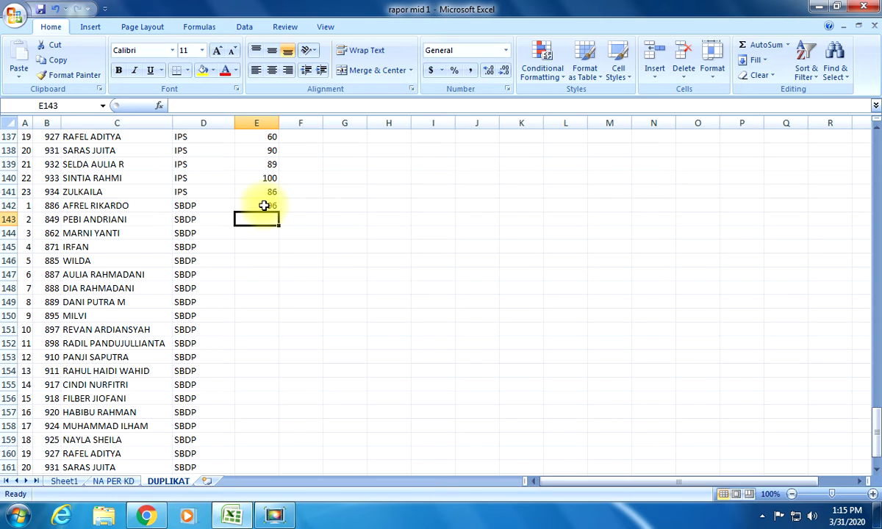
pyautogui.click(264, 206)
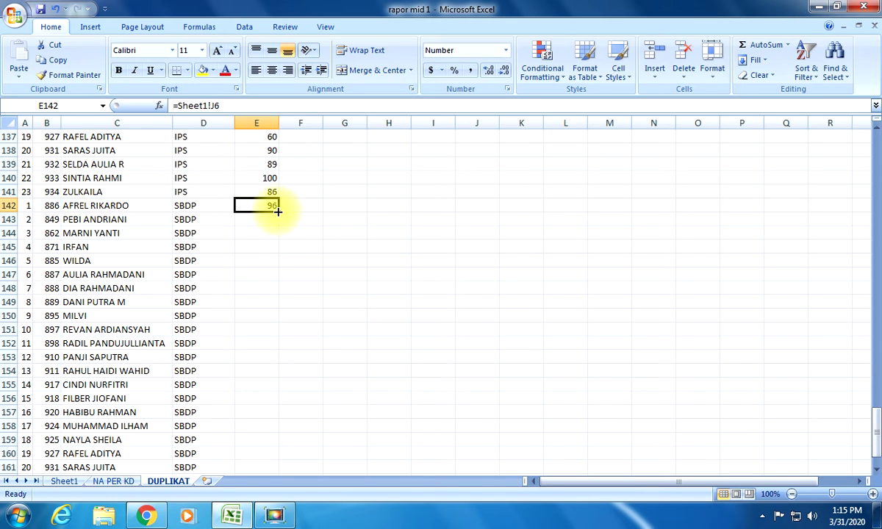
pyautogui.moveTo(278, 212); pyautogui.dragTo(249, 450)
pyautogui.scroll(18, 342, 336)
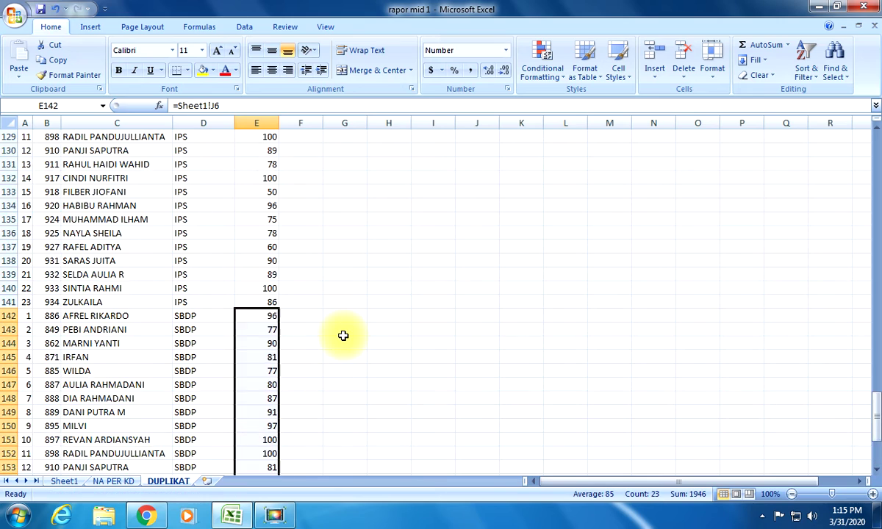
pyautogui.scroll(20, 342, 336)
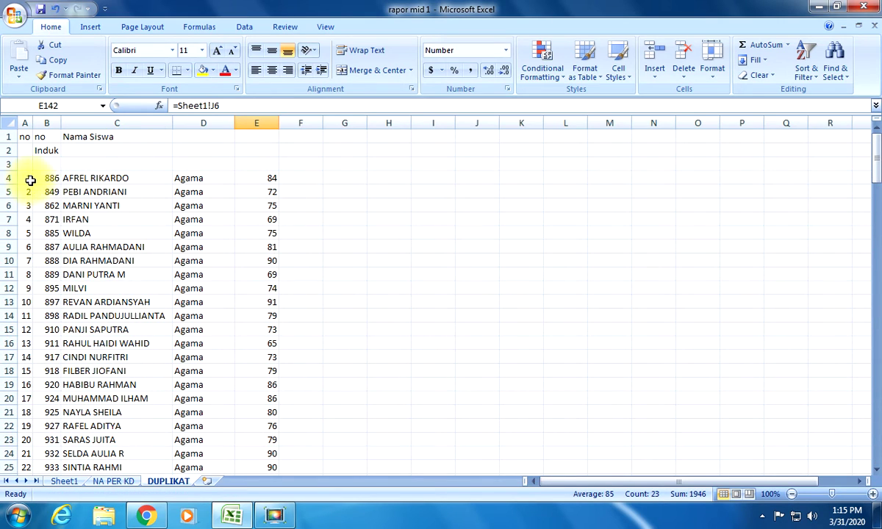
# - Create a PivotTable on a new worksheet from the range A4:E164 of the DUPLIKAT sheet
pyautogui.moveTo(30, 180); pyautogui.dragTo(249, 459)
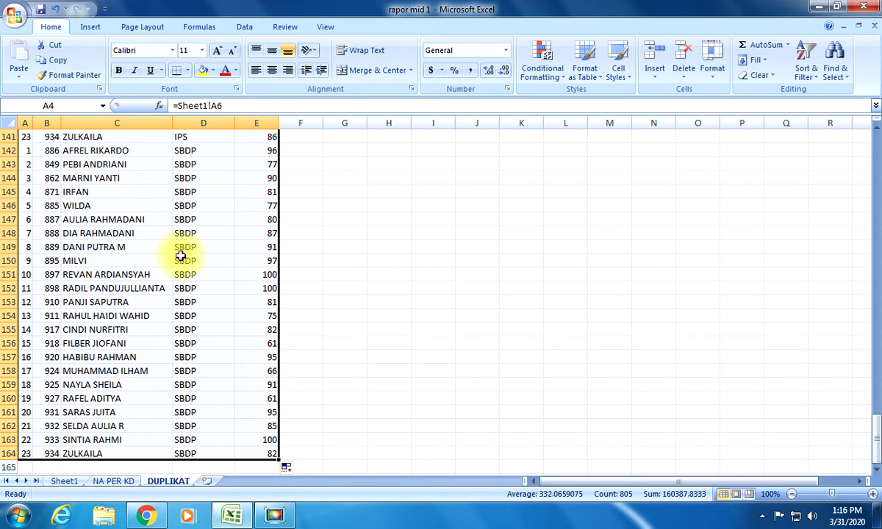
pyautogui.rightClick(181, 254)
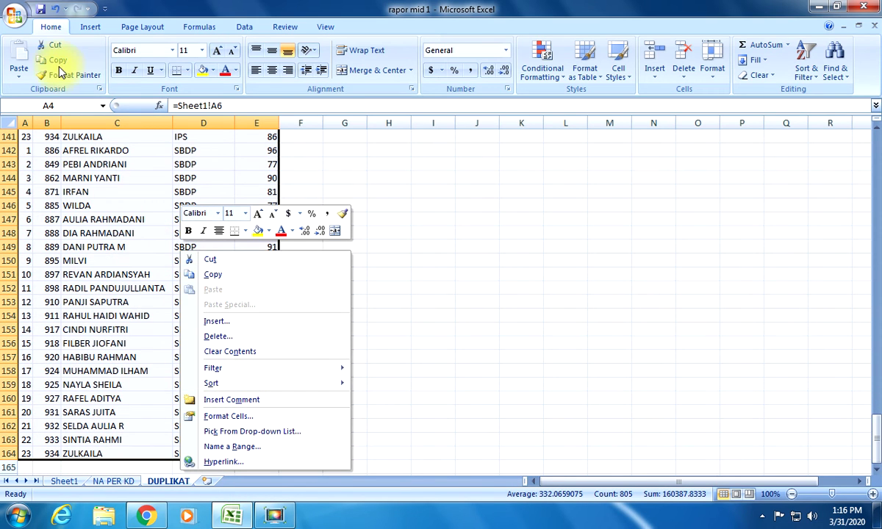
pyautogui.click(220, 2)
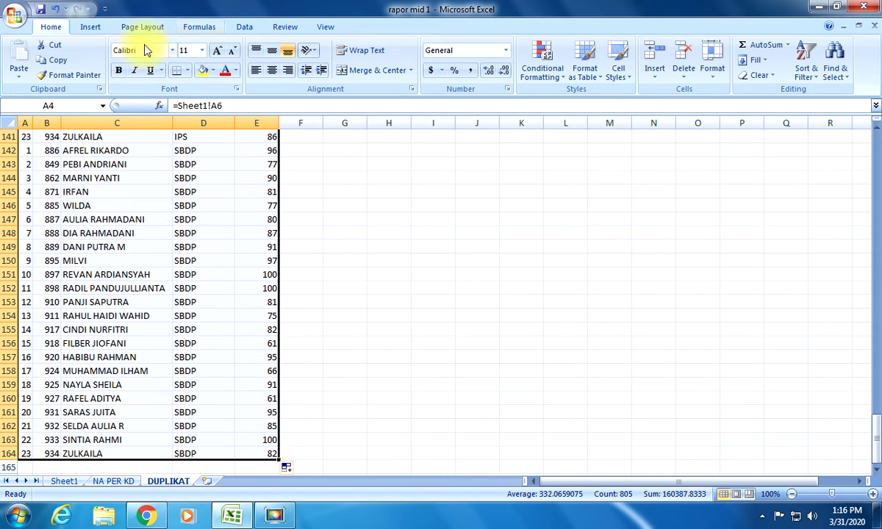
pyautogui.click(94, 28)
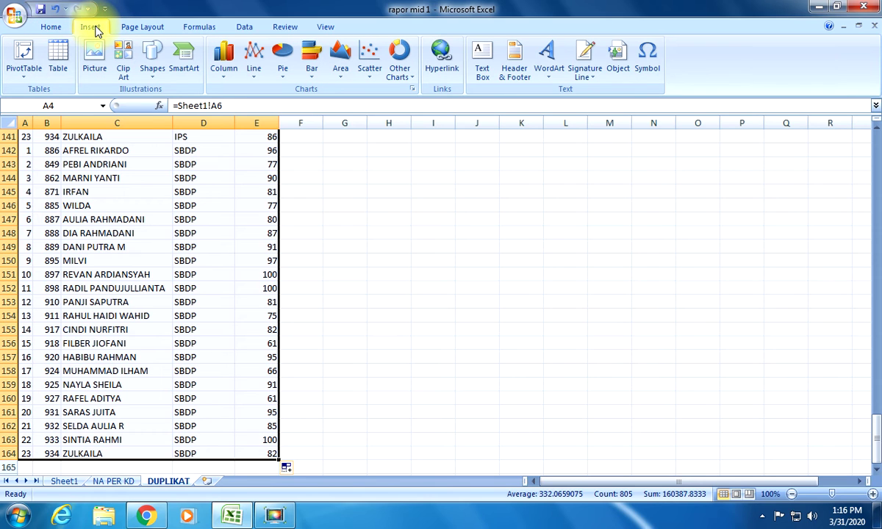
pyautogui.click(29, 53)
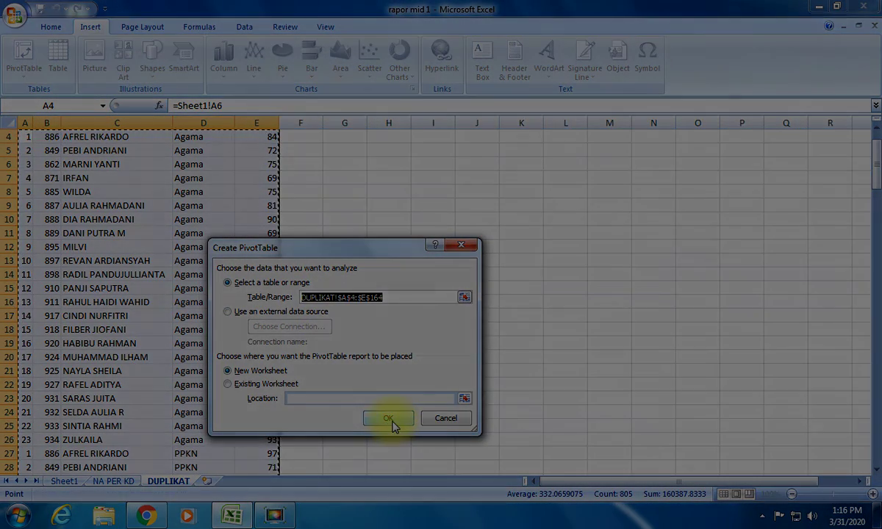
pyautogui.click(392, 419)
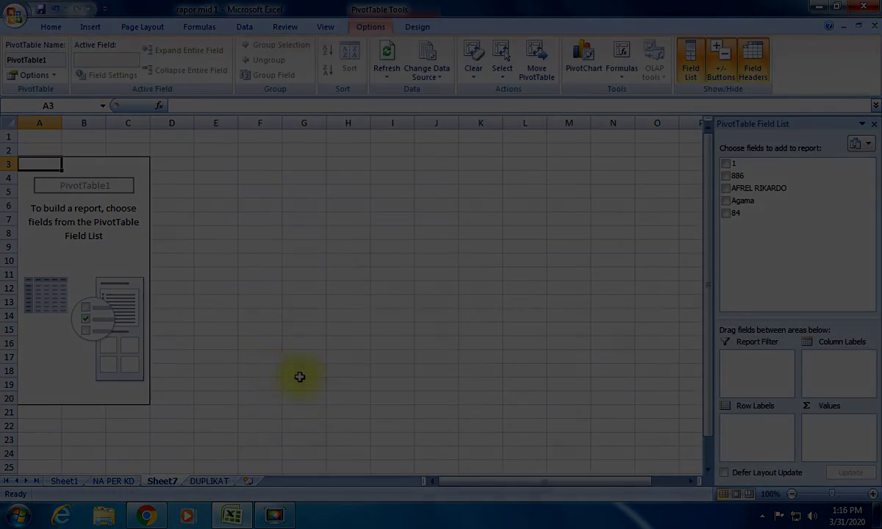